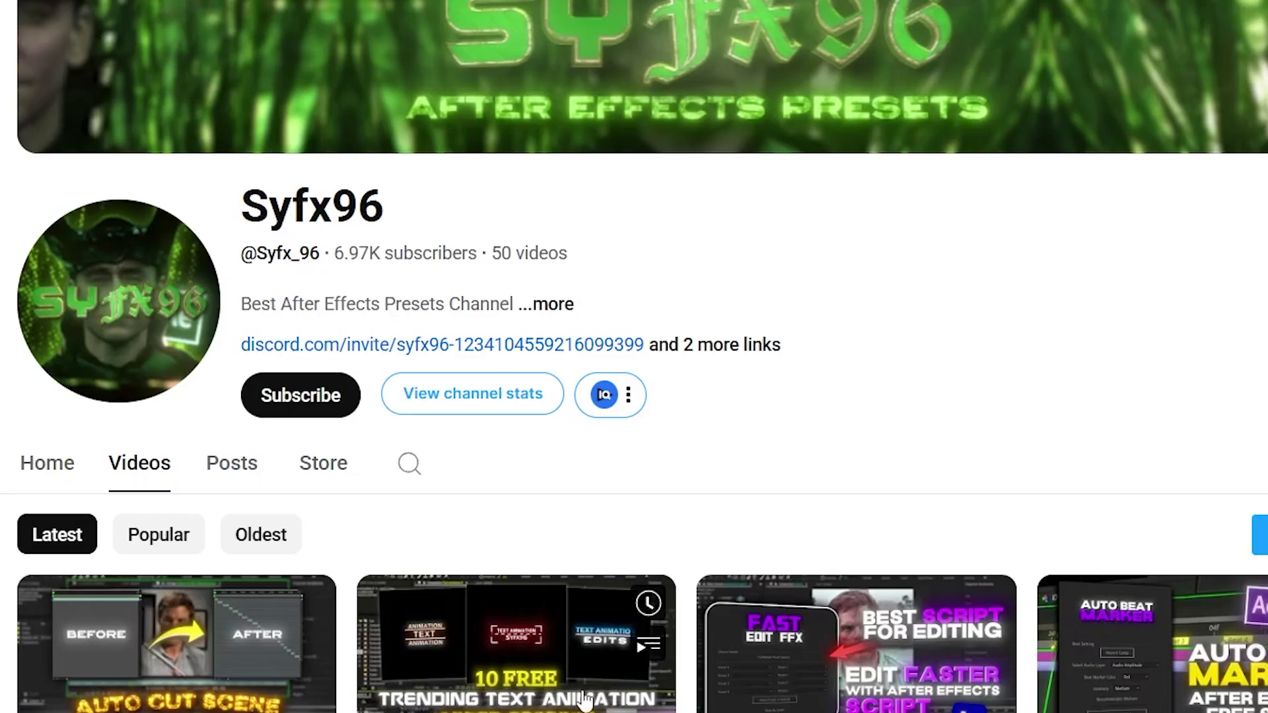
Subscribe to the After Effects presets channel on YouTube
click(285, 398)
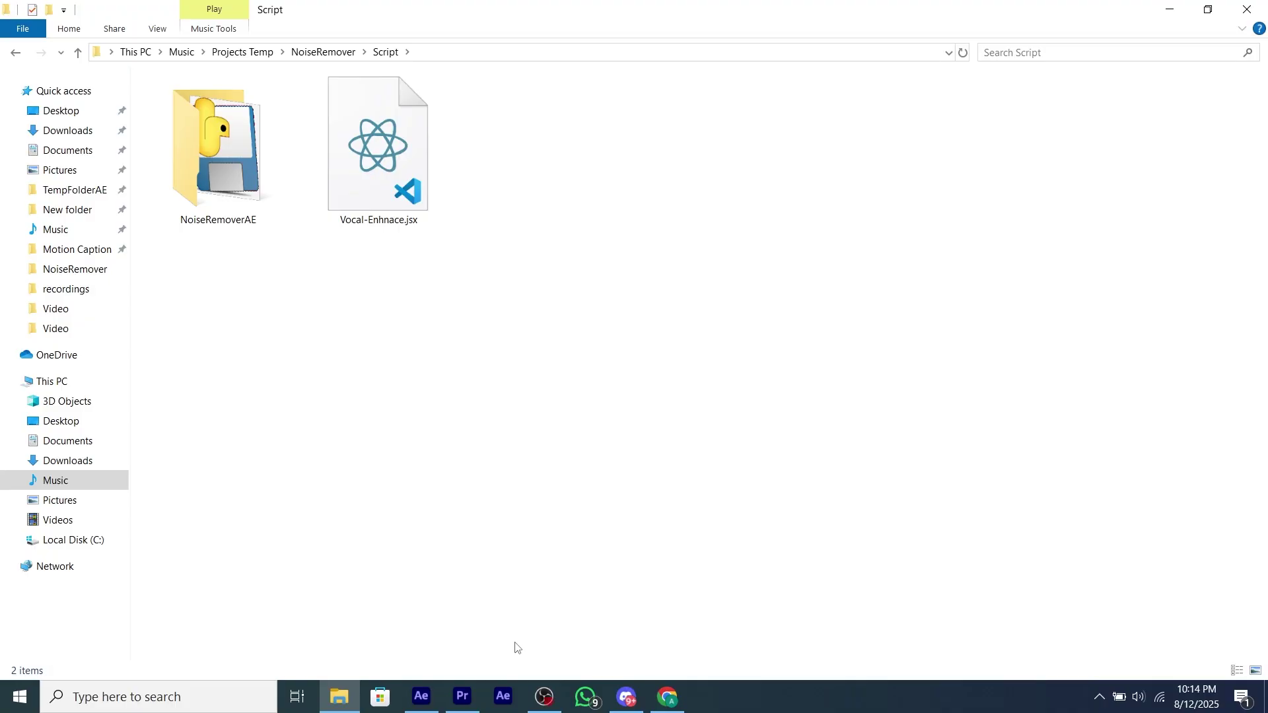
Move the NoiseRemoverAE folder into the user's Documents folder and check it holds vocal_enhance.exe
drag(546, 375, 306, 357)
click(246, 202)
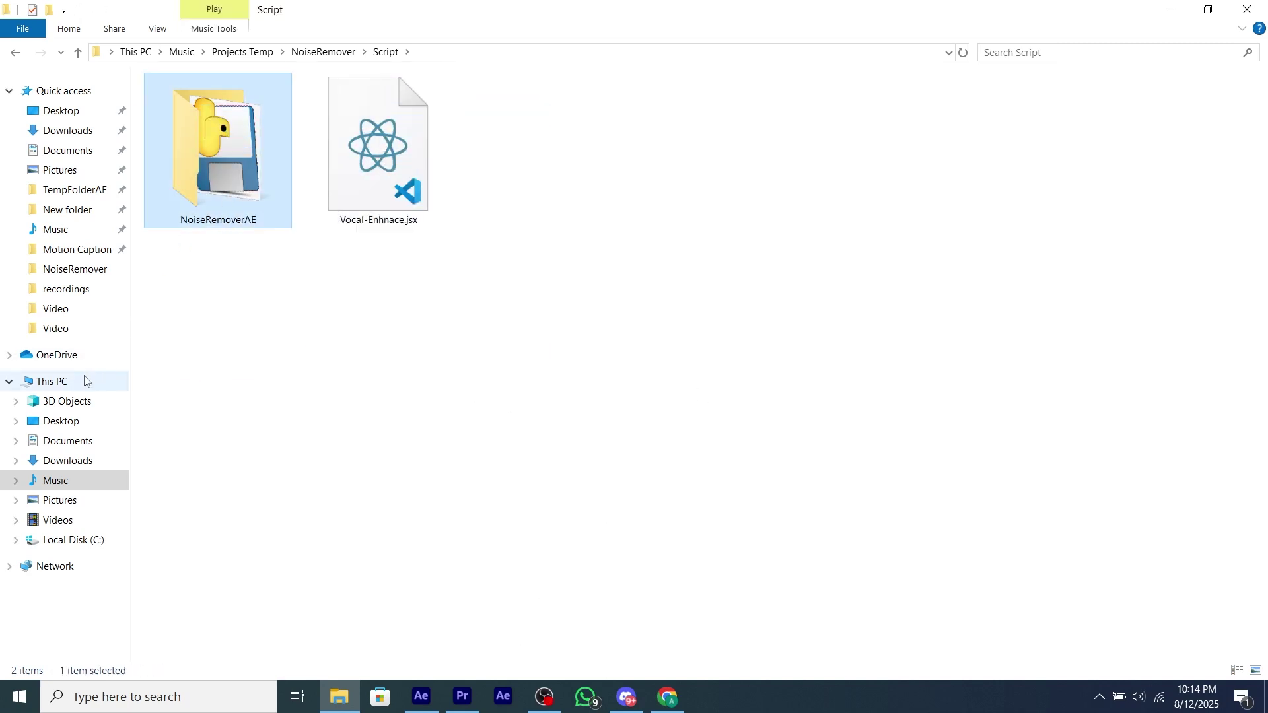
click(52, 381)
double_click(205, 236)
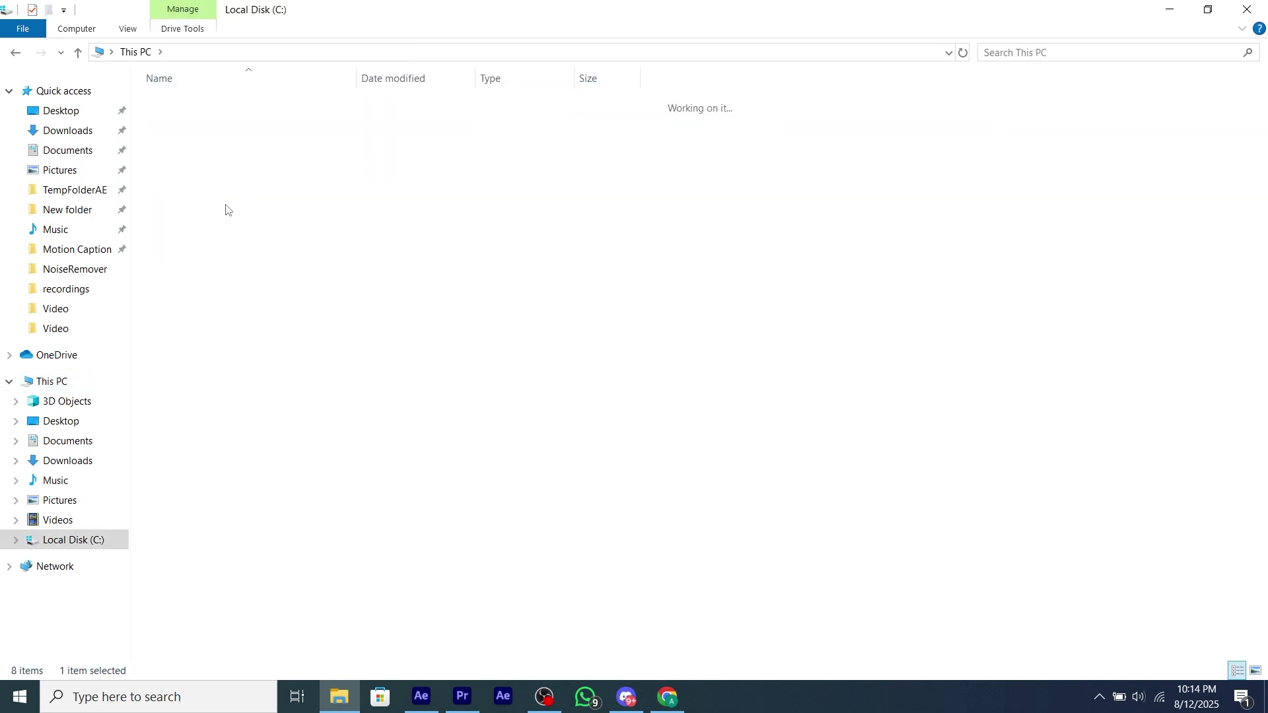
double_click(210, 280)
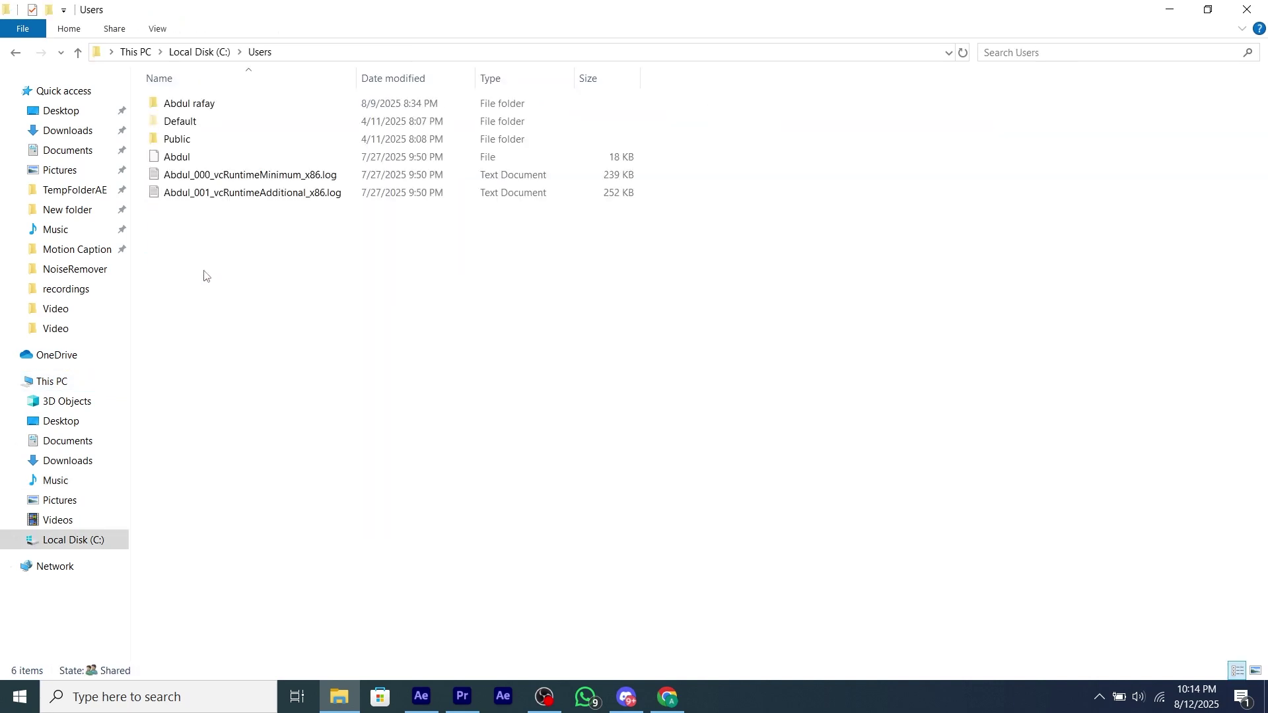
double_click(206, 102)
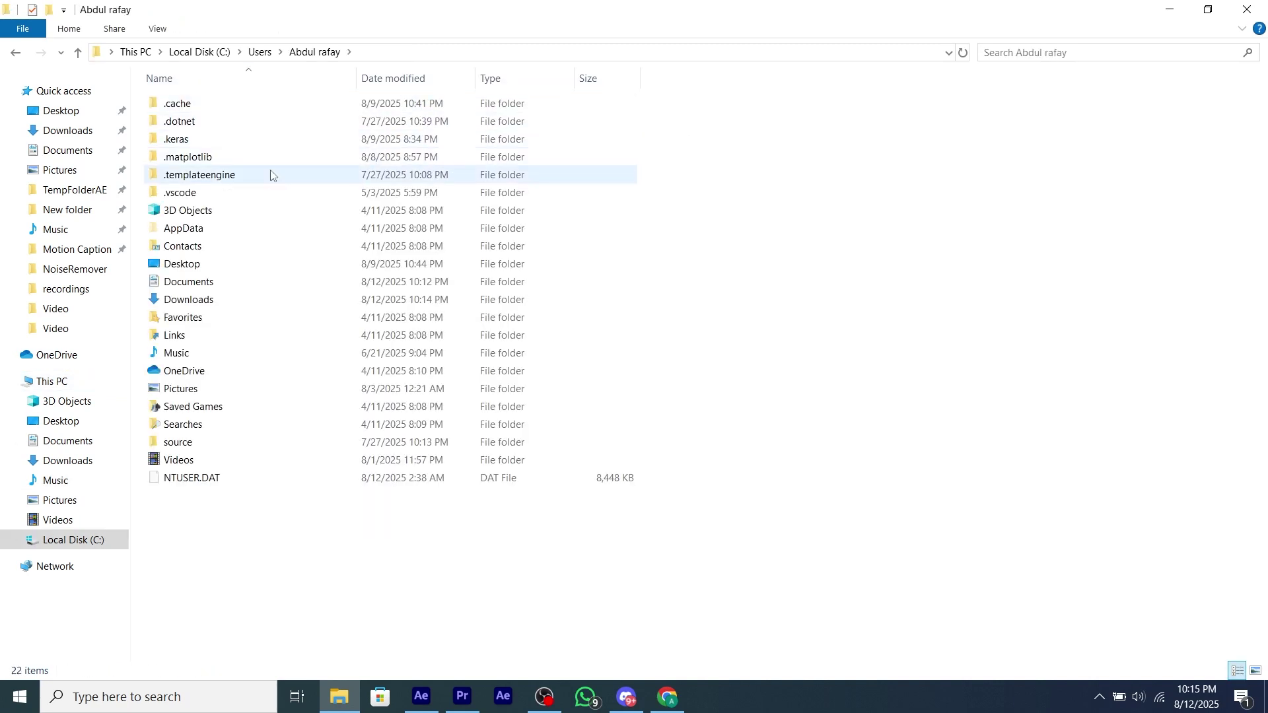
double_click(243, 280)
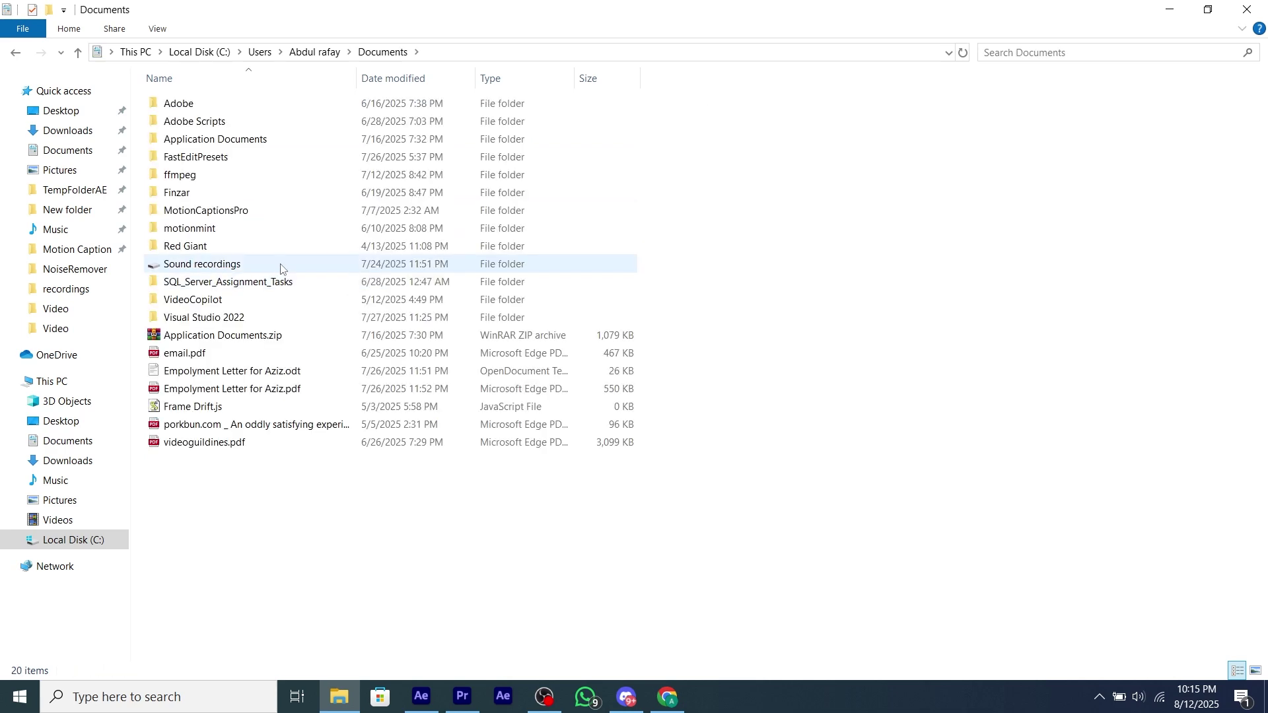
key(ctrl+v)
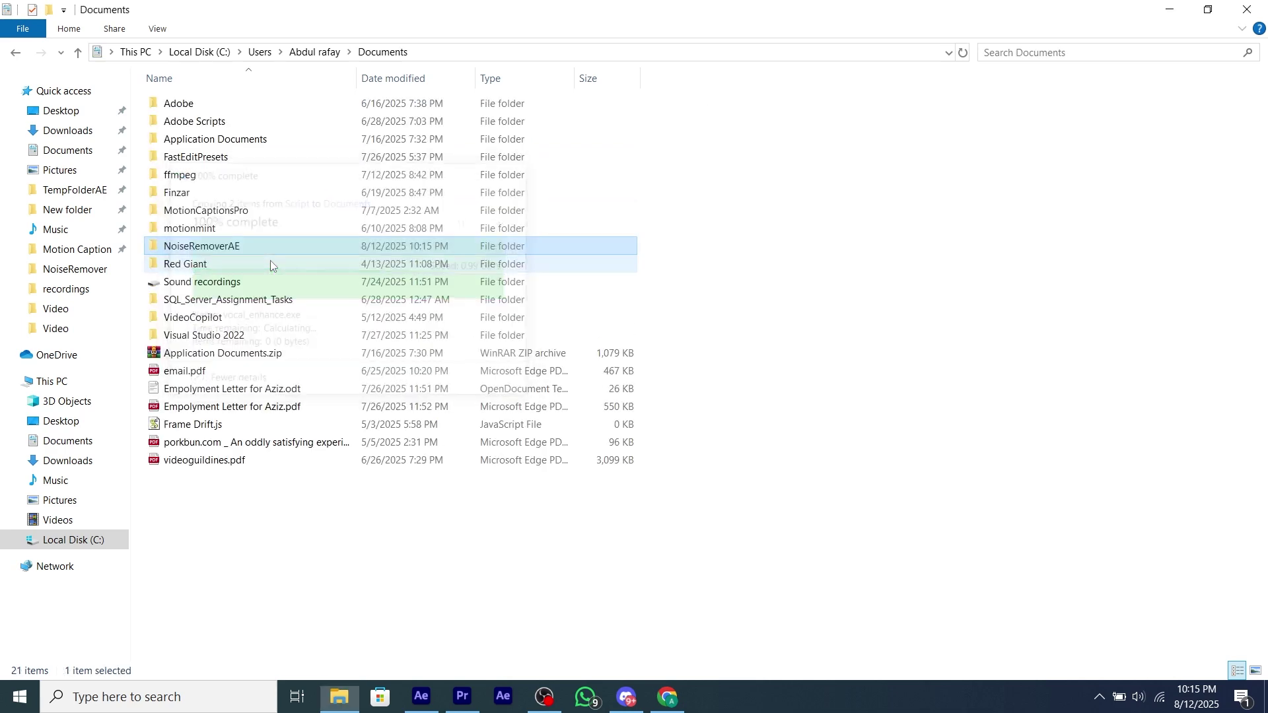
double_click(205, 254)
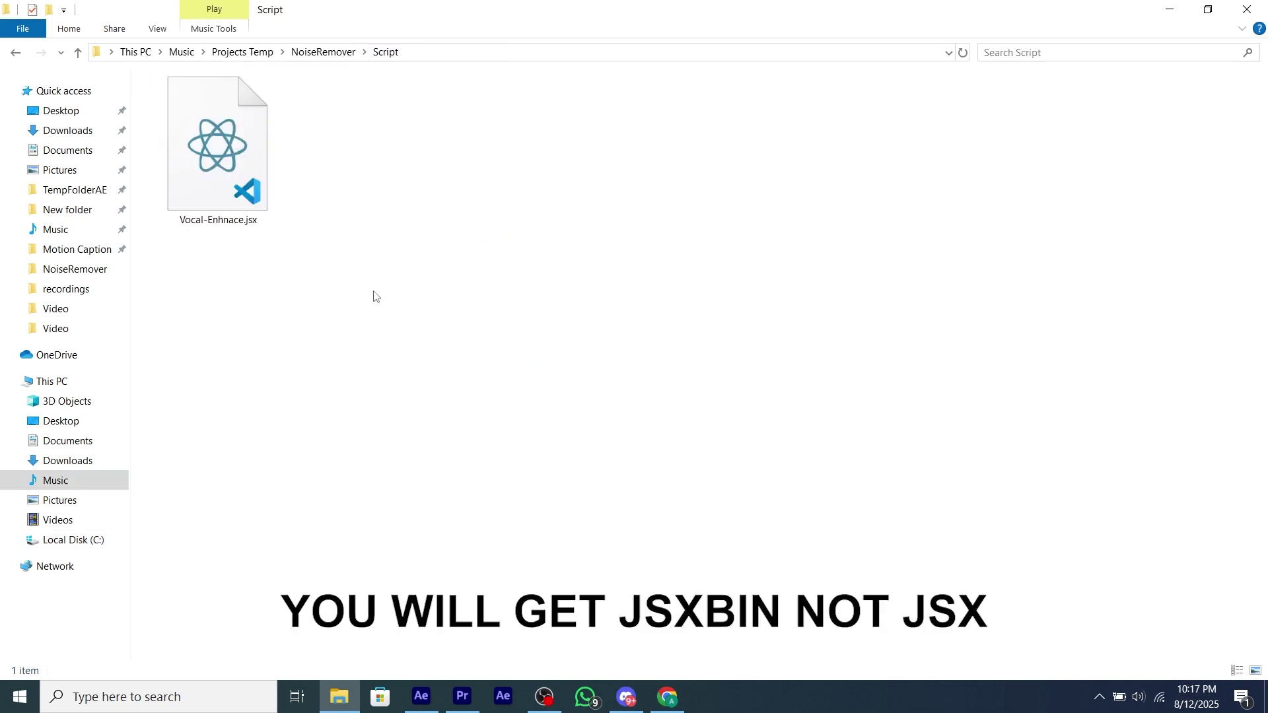
Copy Vocal-Enhnace.jsx and browse to the C: drive's Program Files folder
click(272, 161)
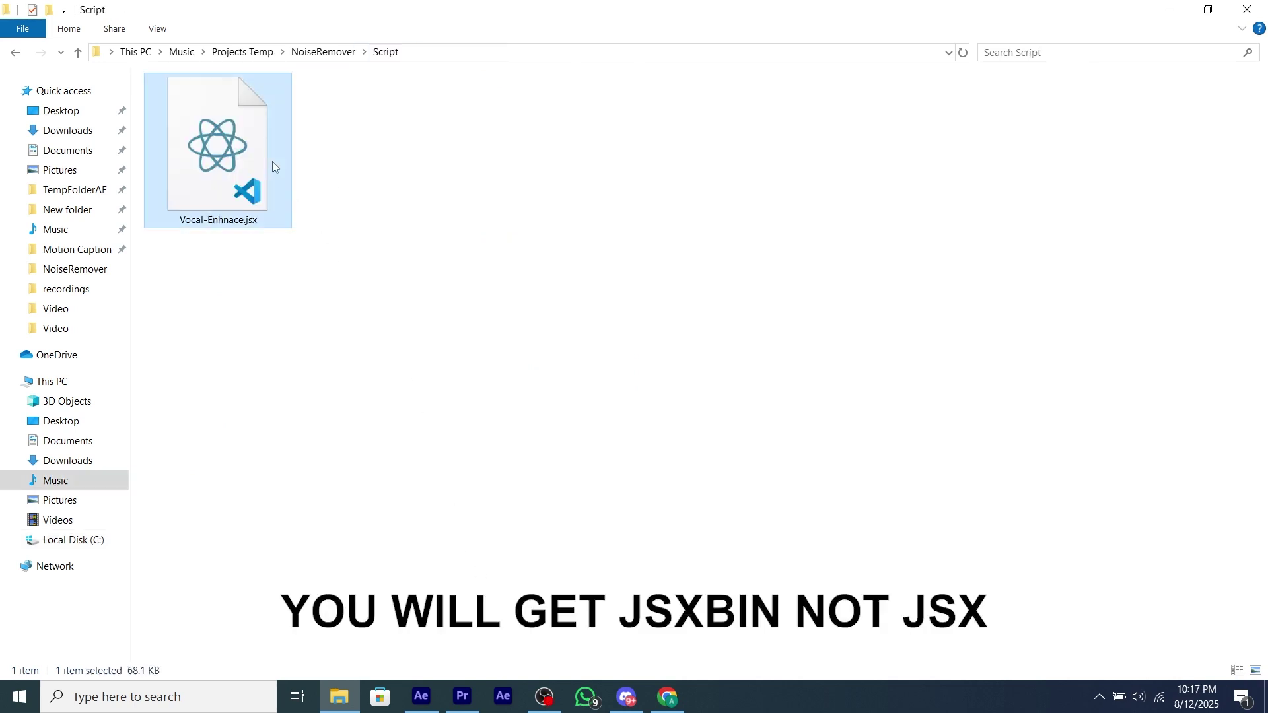
click(381, 288)
click(84, 384)
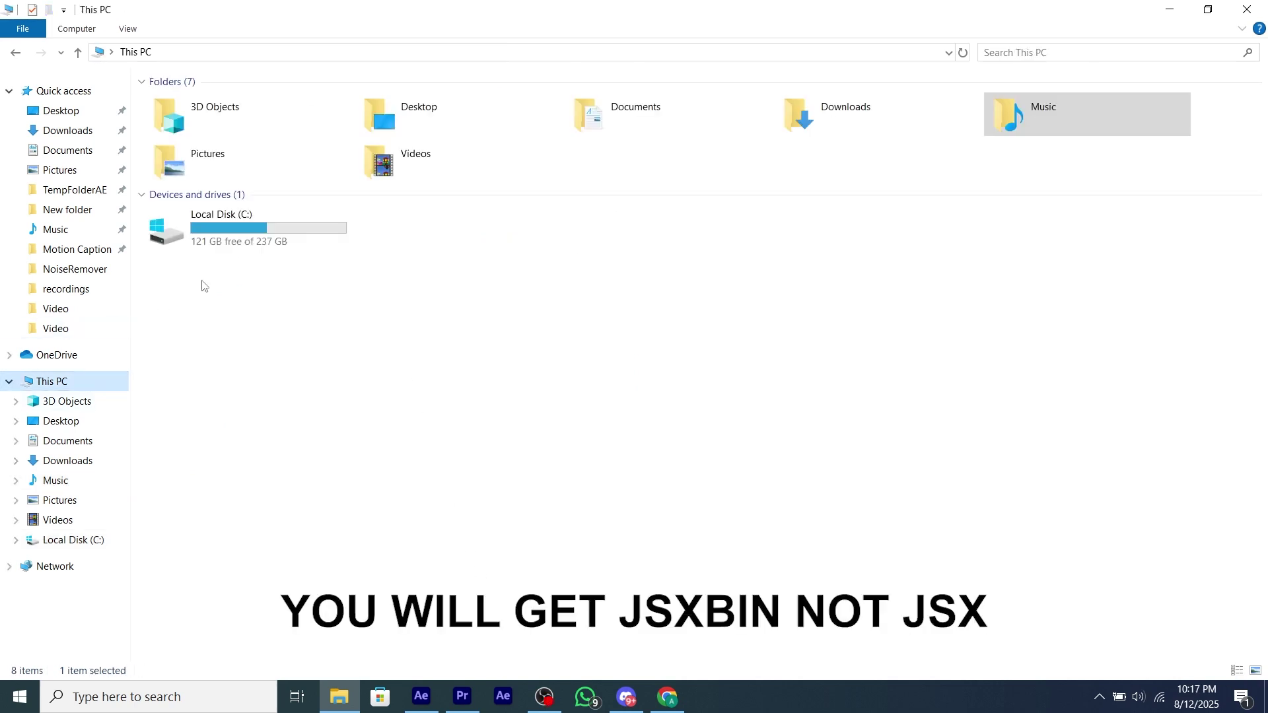
double_click(219, 237)
click(188, 175)
double_click(188, 176)
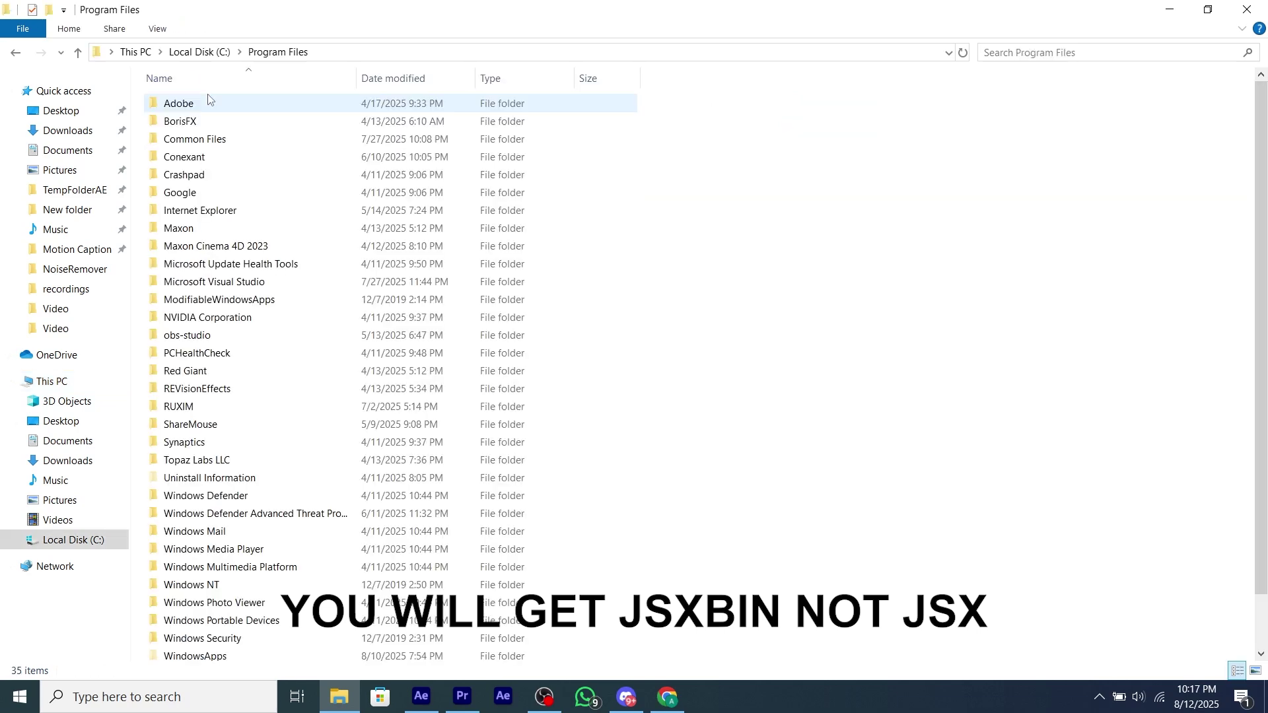
Paste the script into Adobe After Effects 2023\Support Files\Scripts\ScriptUI Panels
double_click(210, 104)
double_click(231, 106)
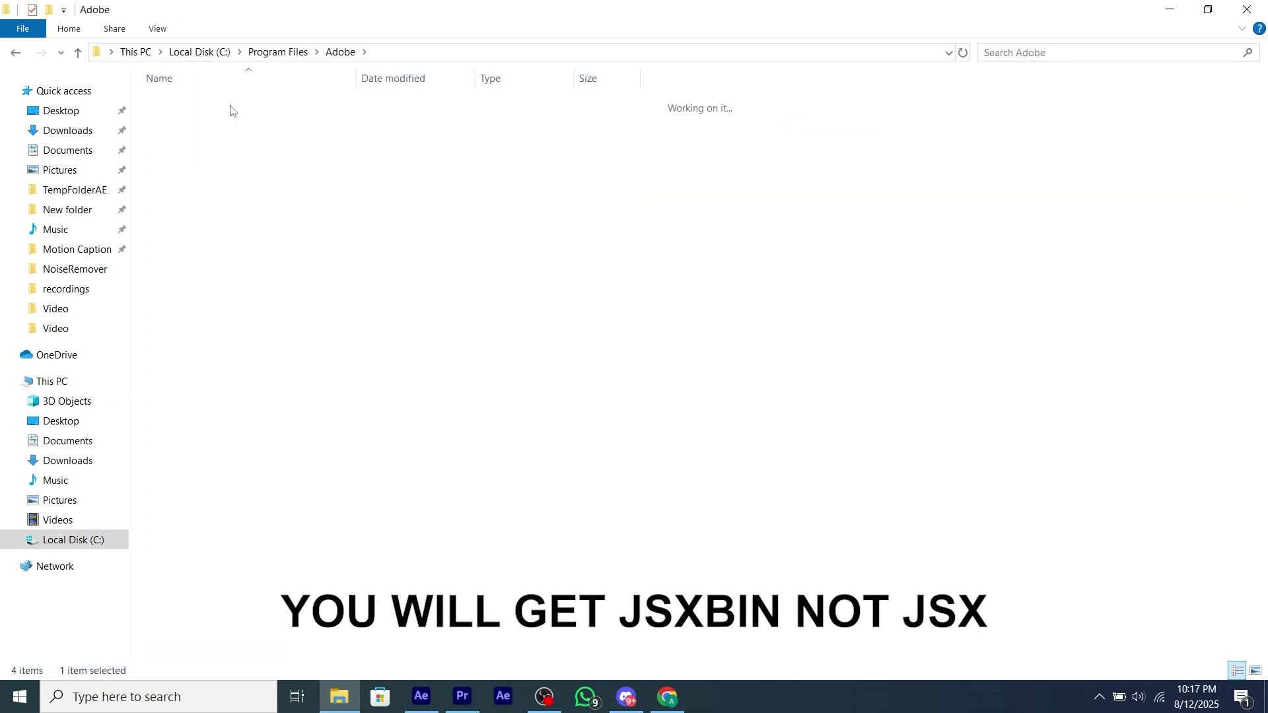
double_click(228, 106)
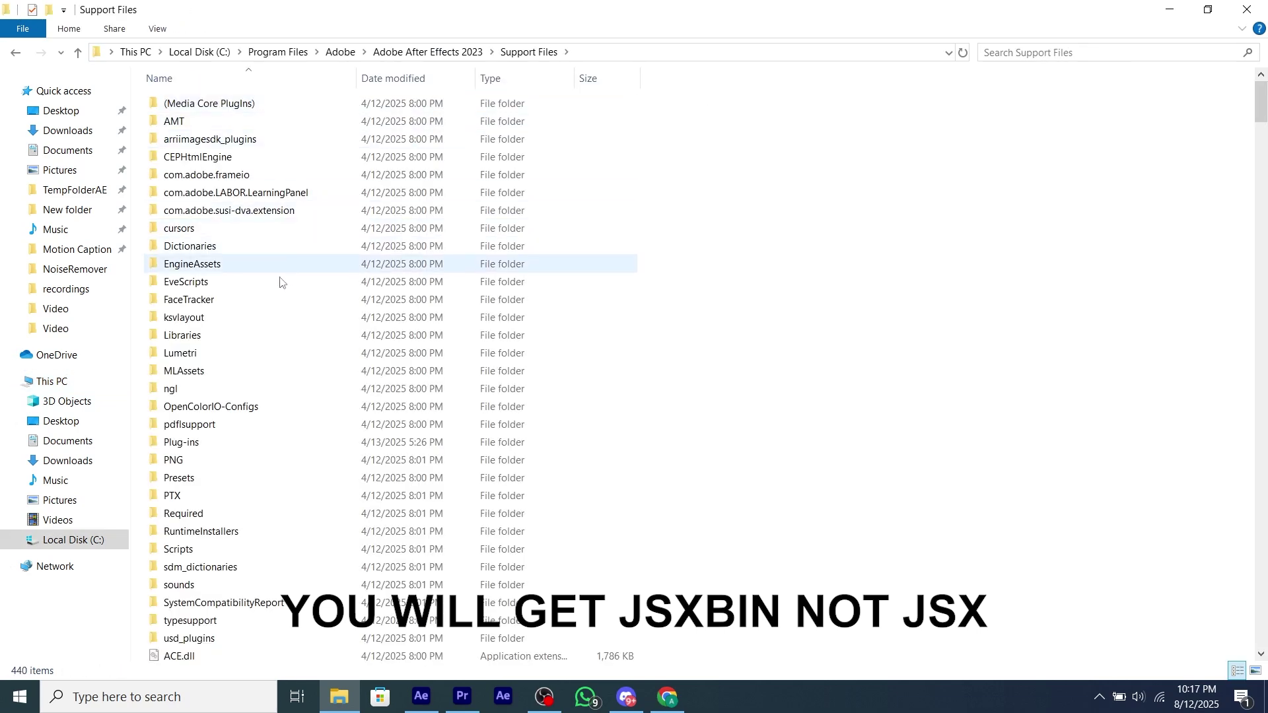
double_click(188, 548)
double_click(192, 140)
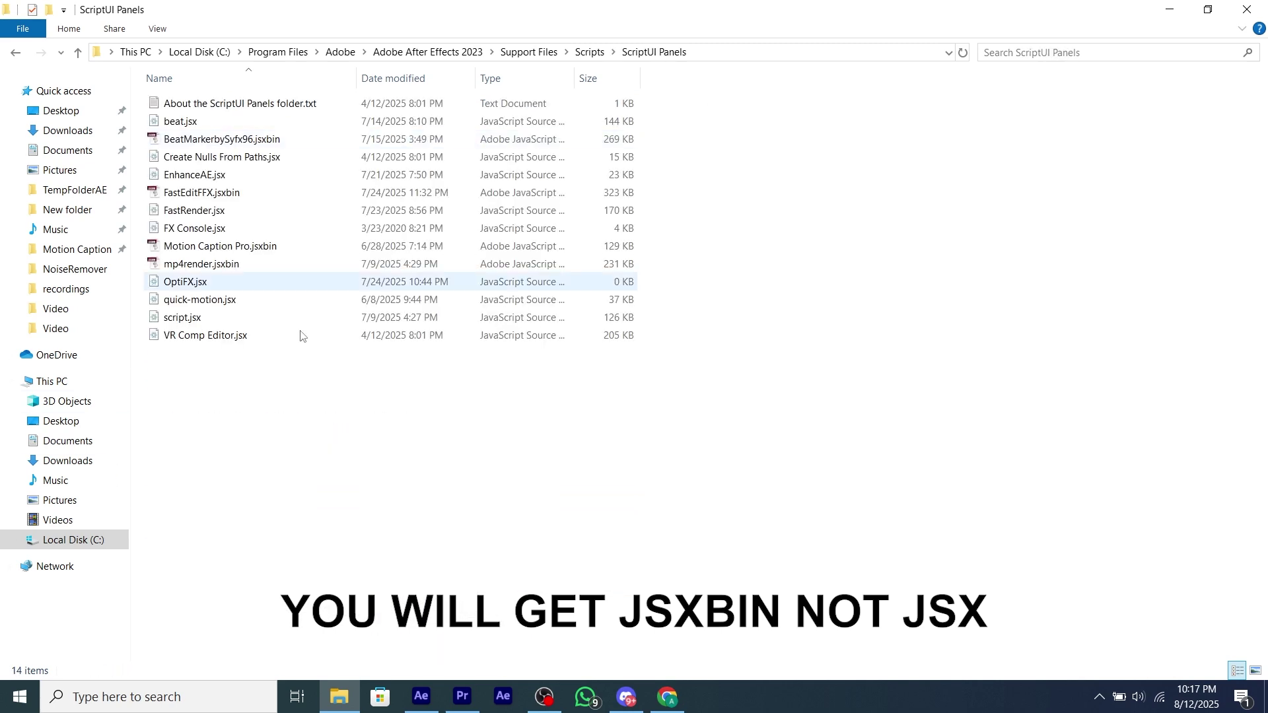
key(ctrl+v)
click(349, 436)
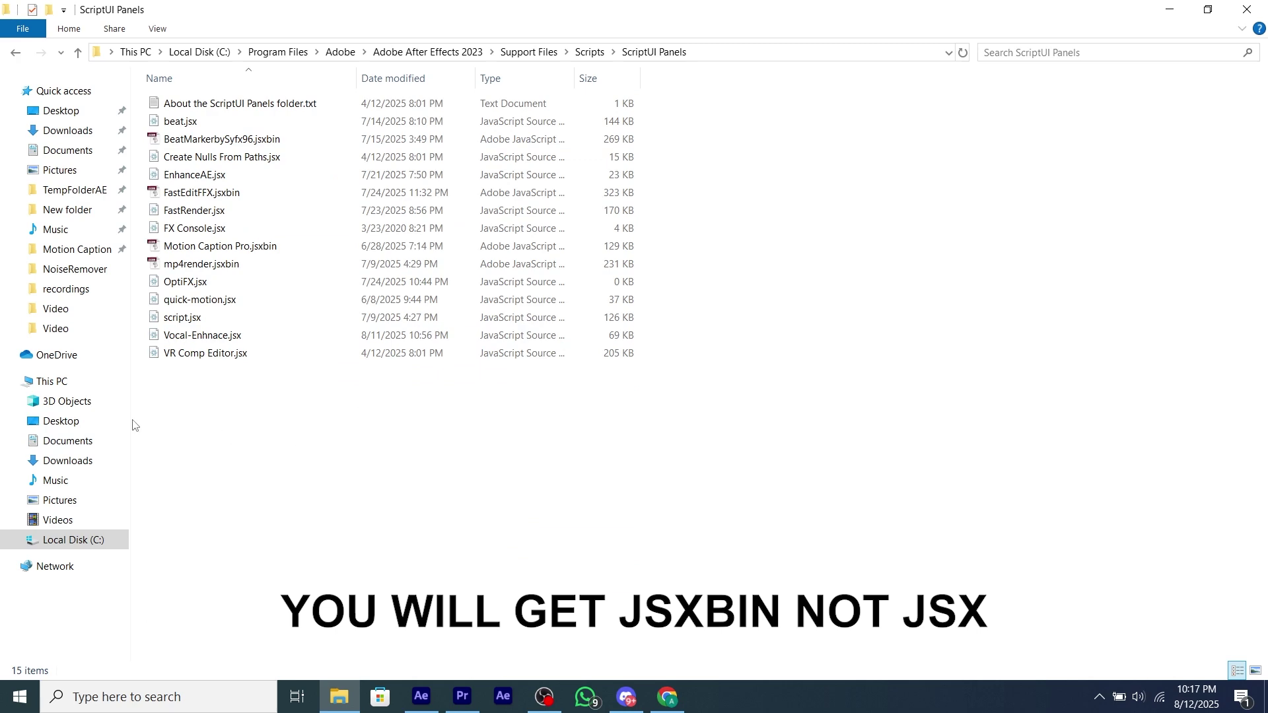
Enable Allow Scripts to Write Files and Access Network in Scripting & Expressions preferences
click(37, 27)
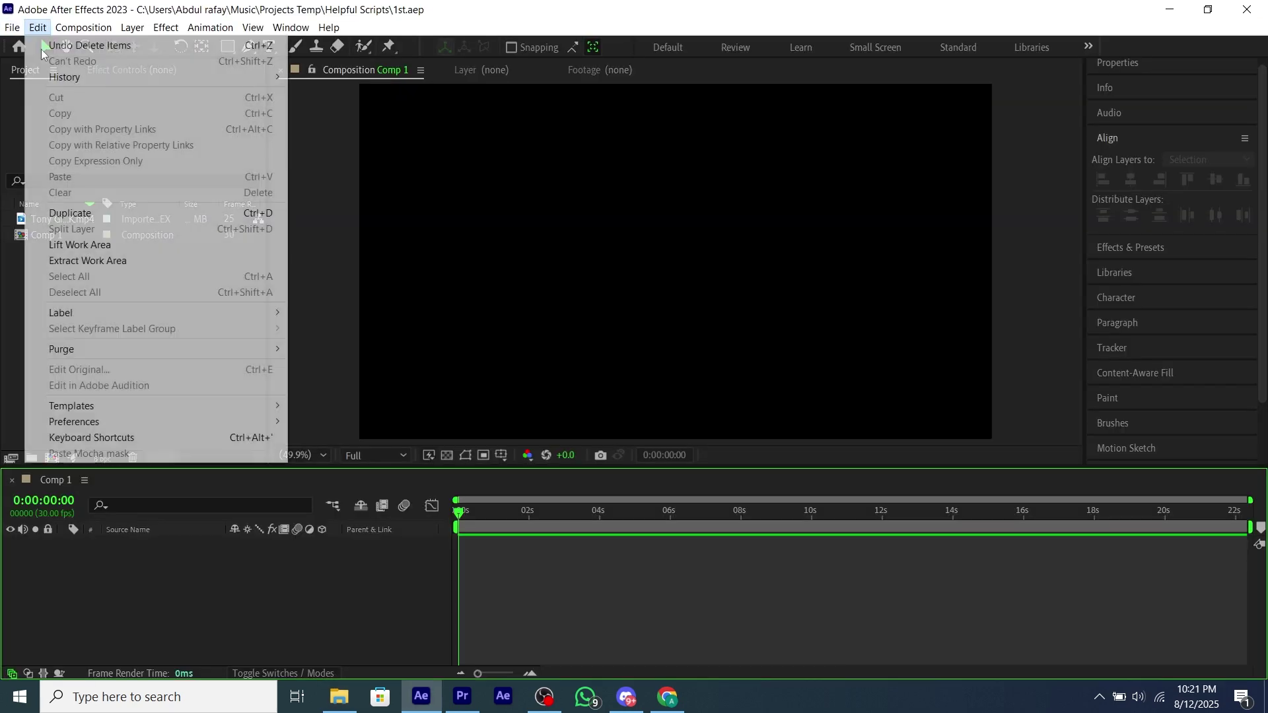
mouse_move(113, 423)
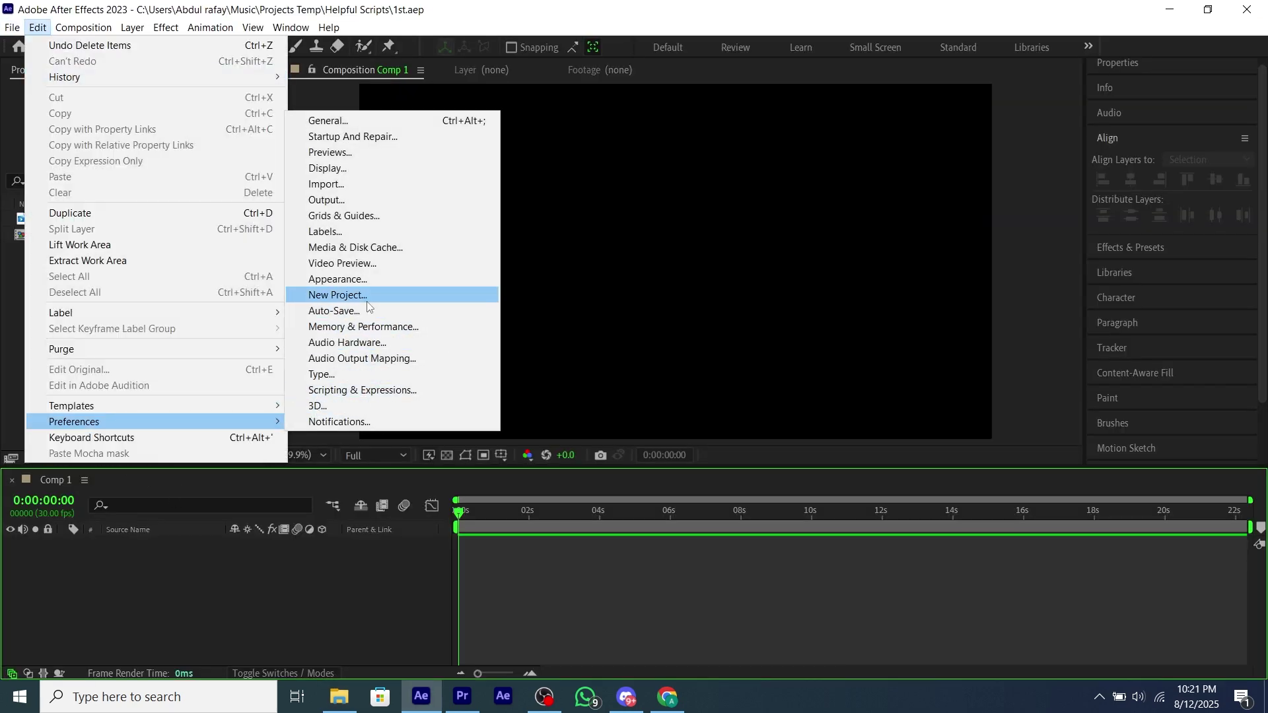
click(367, 390)
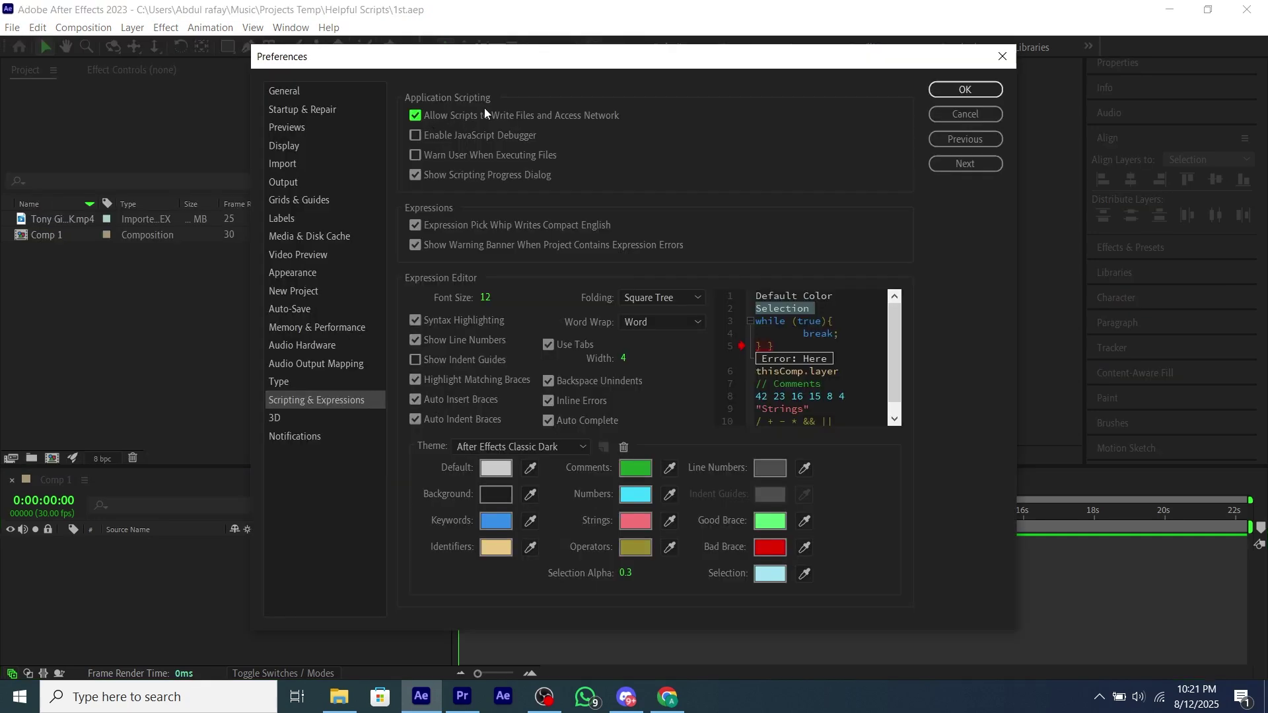
click(507, 114)
click(507, 114)
click(981, 87)
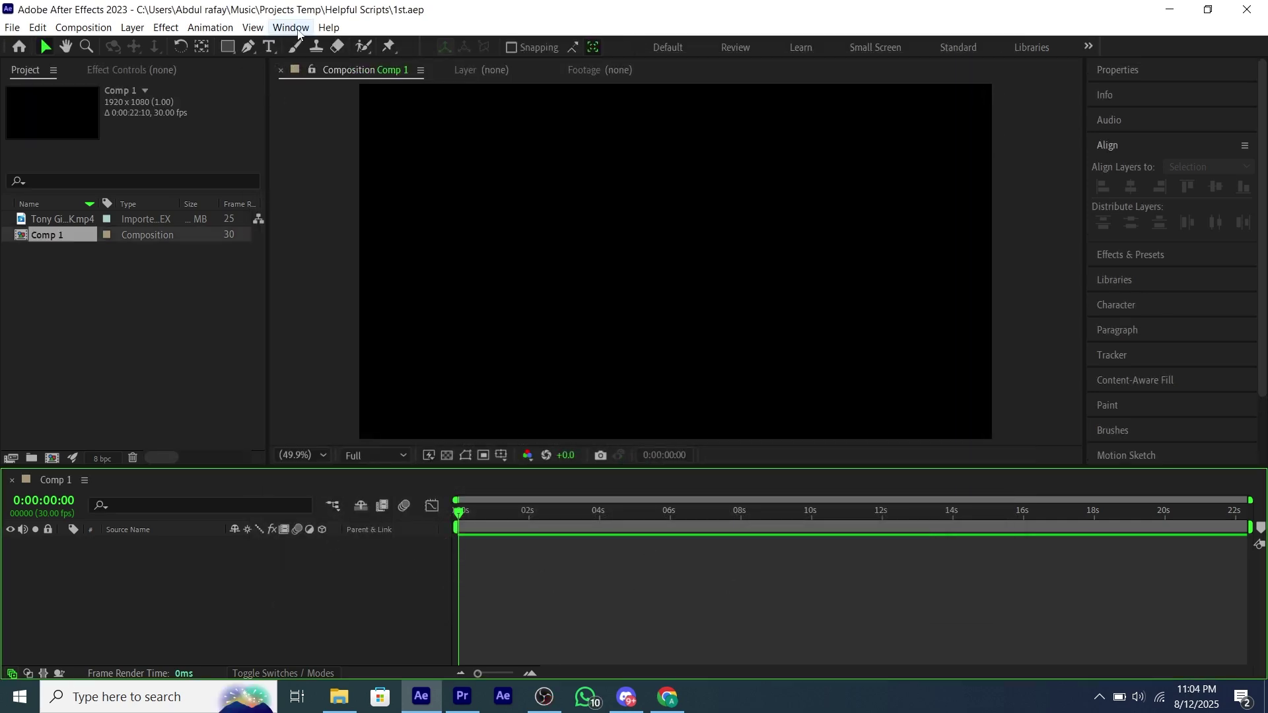
Launch the Vocal-Enhnace.jsxbin panel from the Window menu and enlarge it to show its settings
click(291, 27)
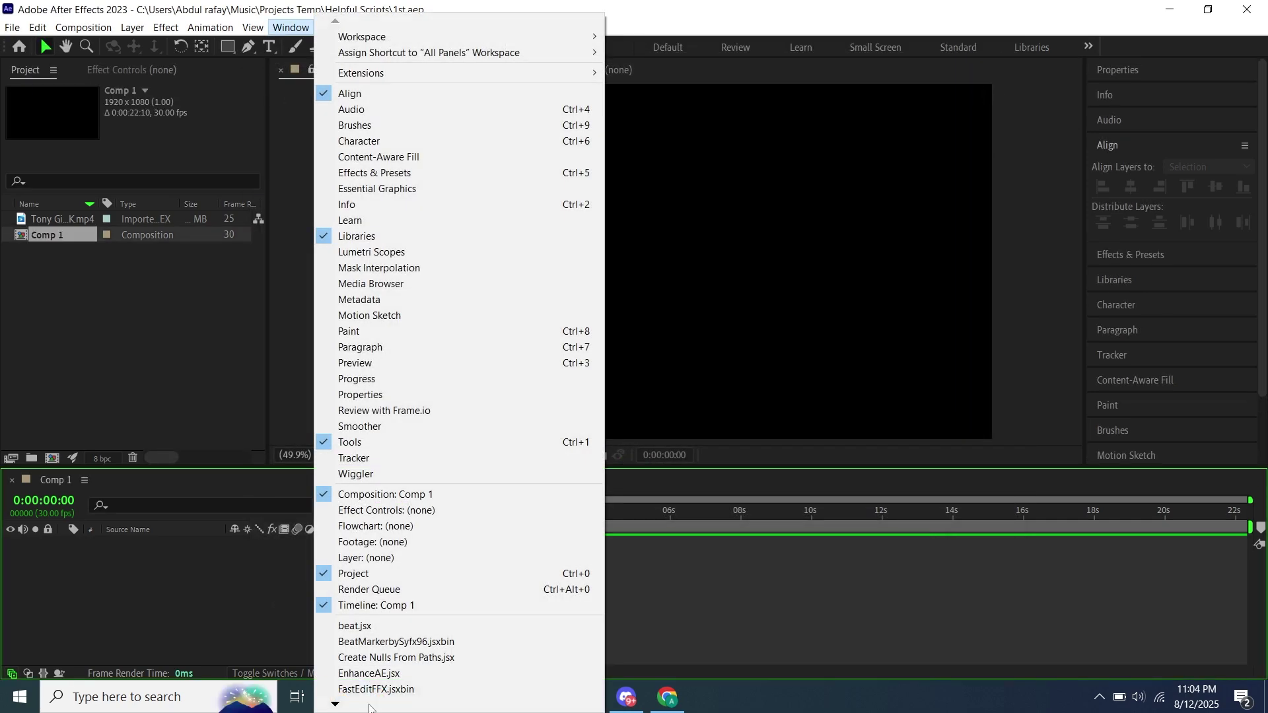
scroll(389, 660, down, 5)
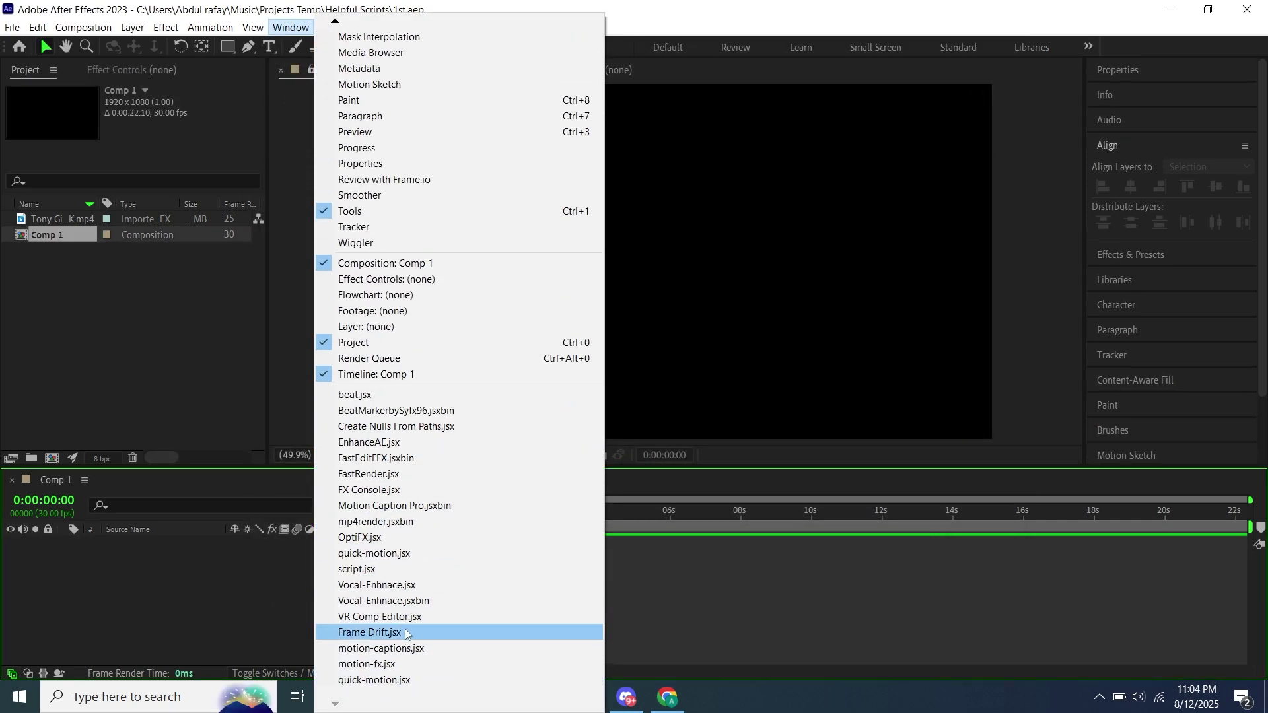
click(409, 600)
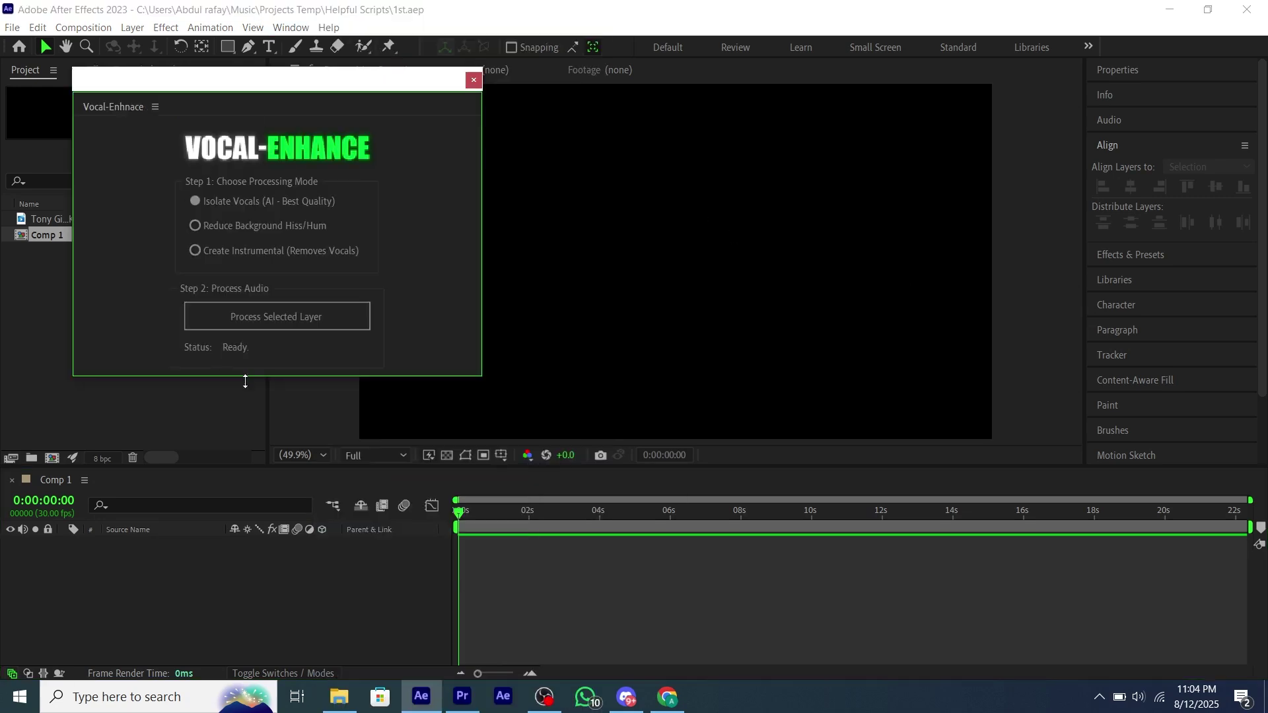
drag(244, 376, 240, 570)
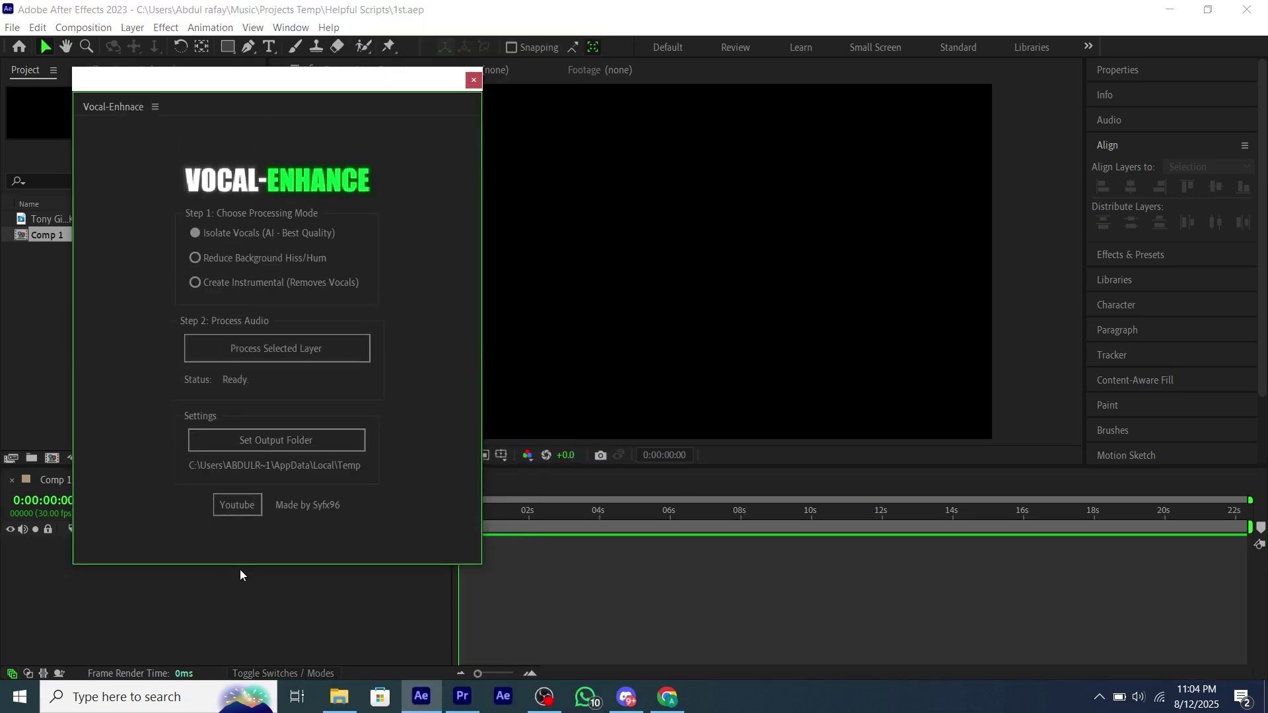
Dock Vocal-Enhance to the right of the Composition viewer and widen the viewer
drag(129, 110, 1065, 236)
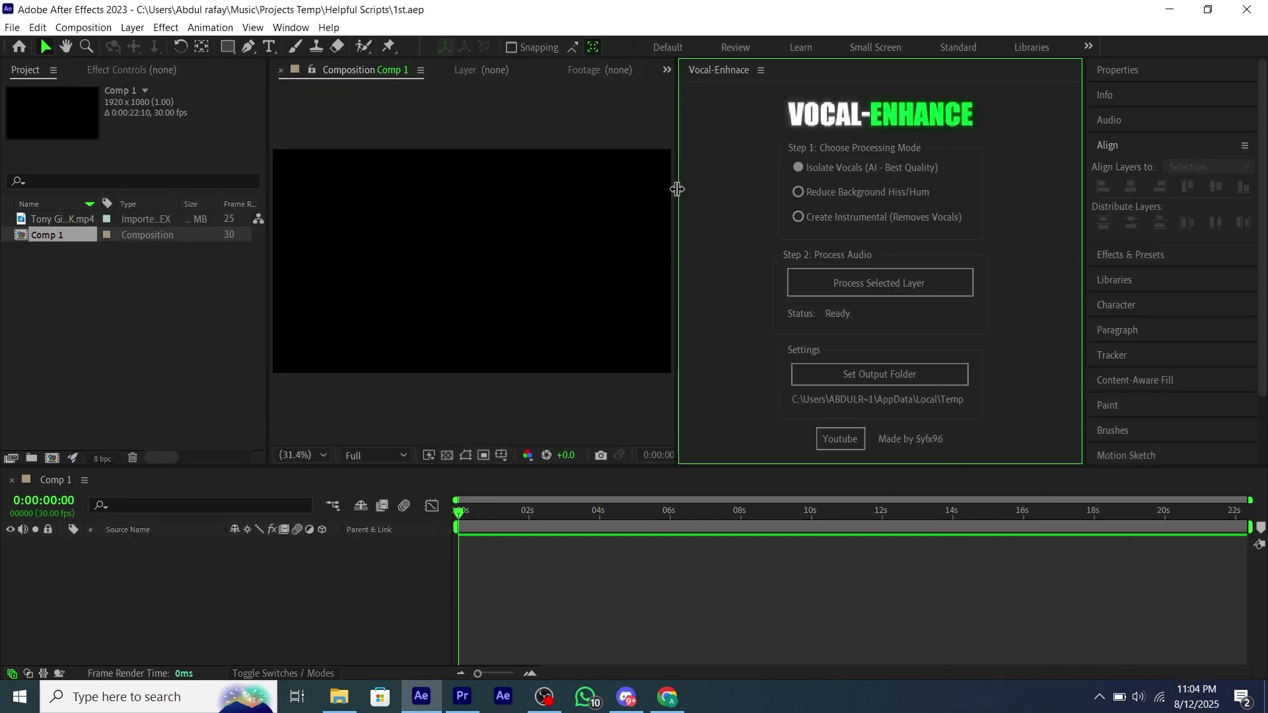
drag(677, 190, 823, 180)
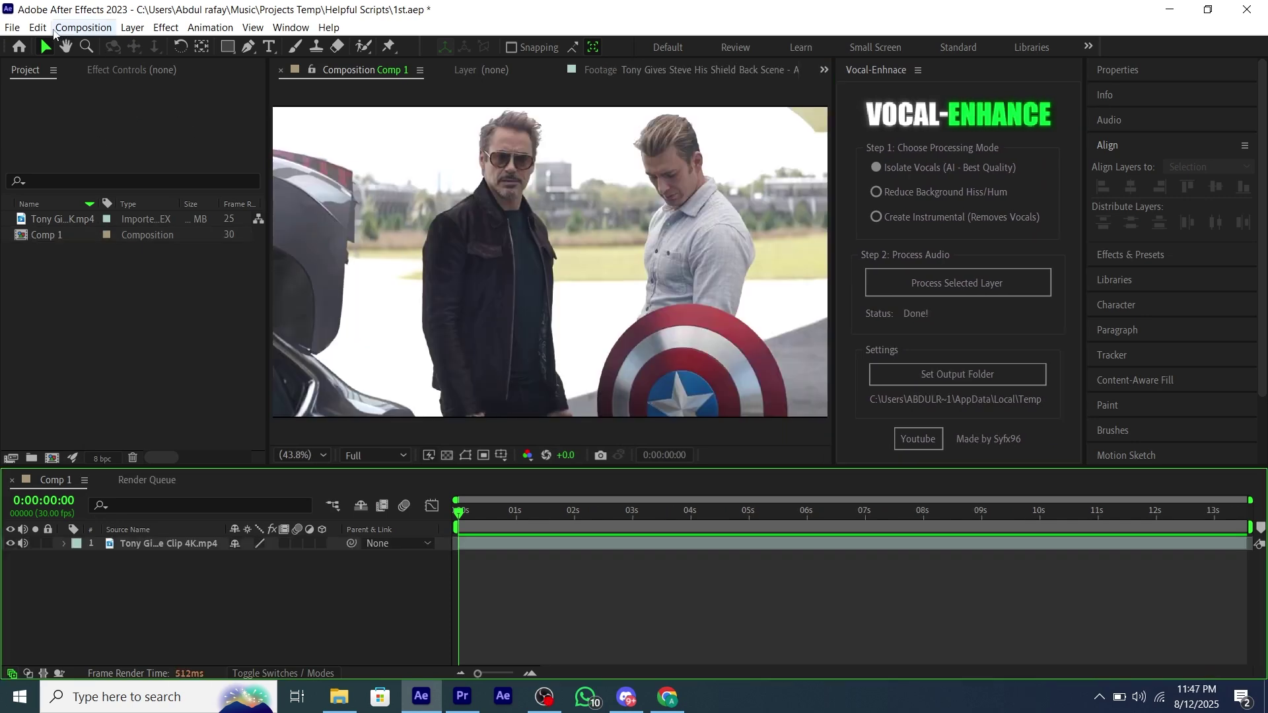
click(38, 27)
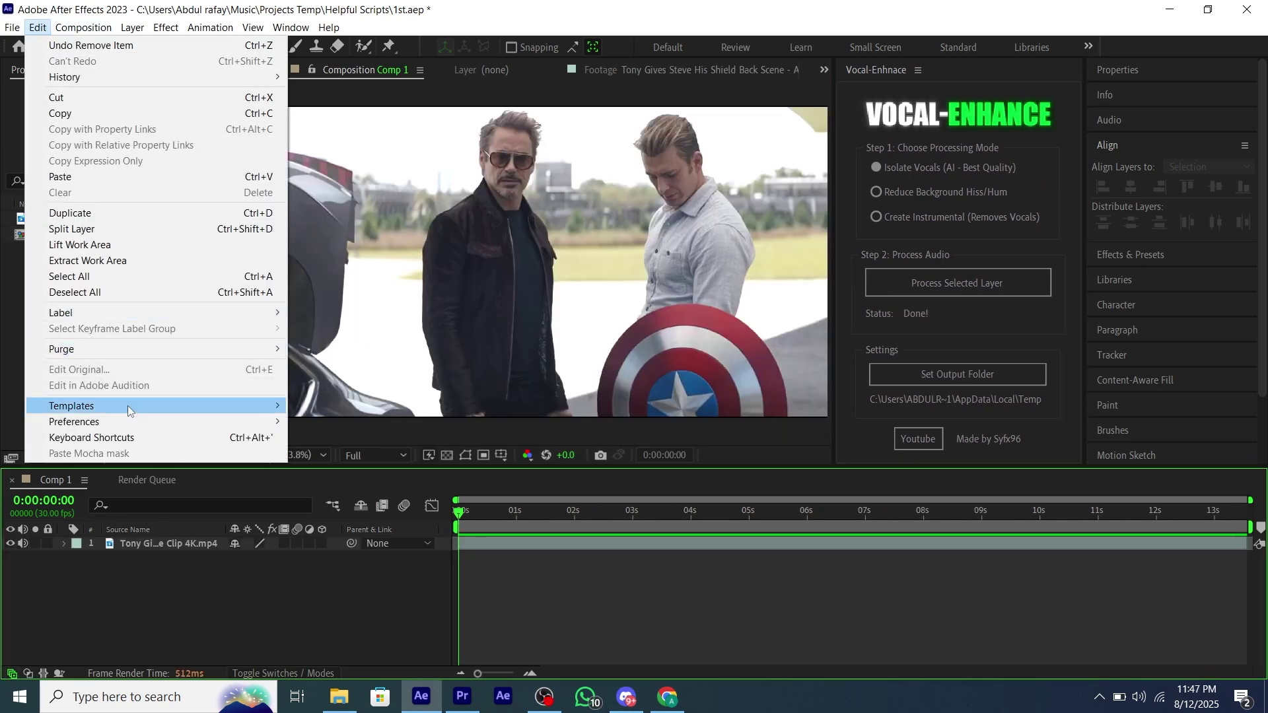
Create a new WAV stereo output module template and begin naming it Wave
mouse_move(128, 406)
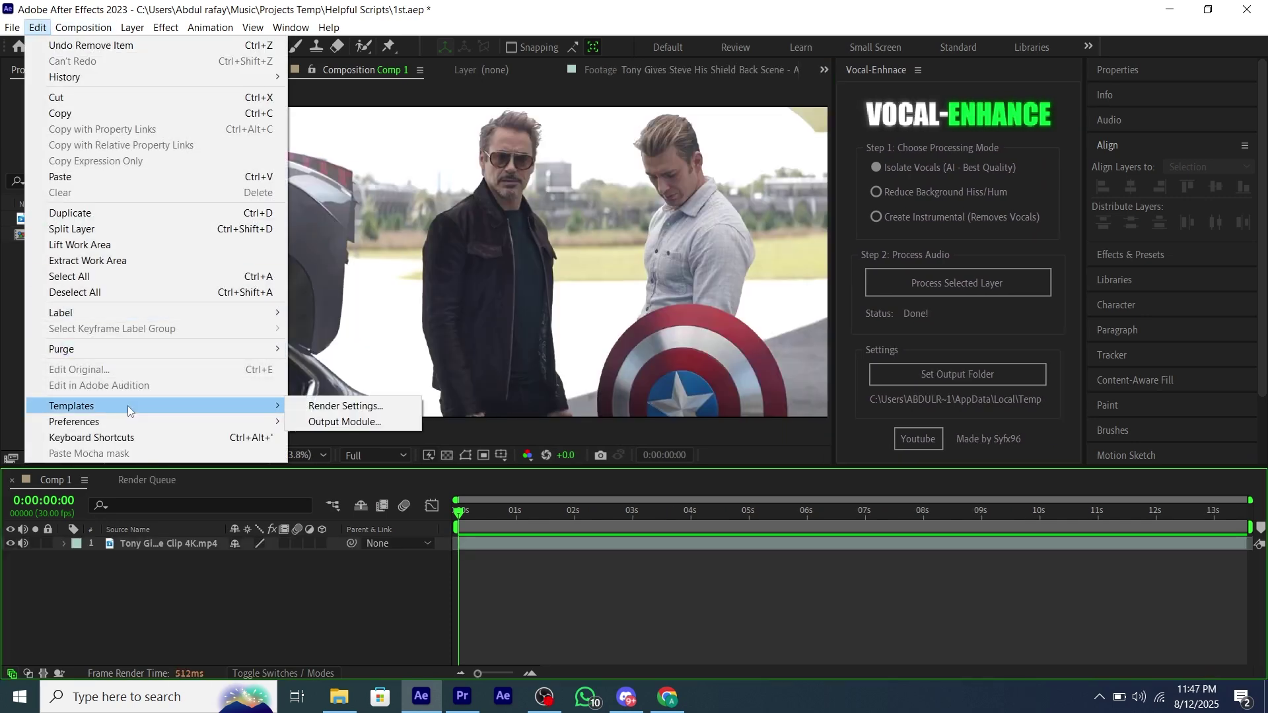
click(362, 423)
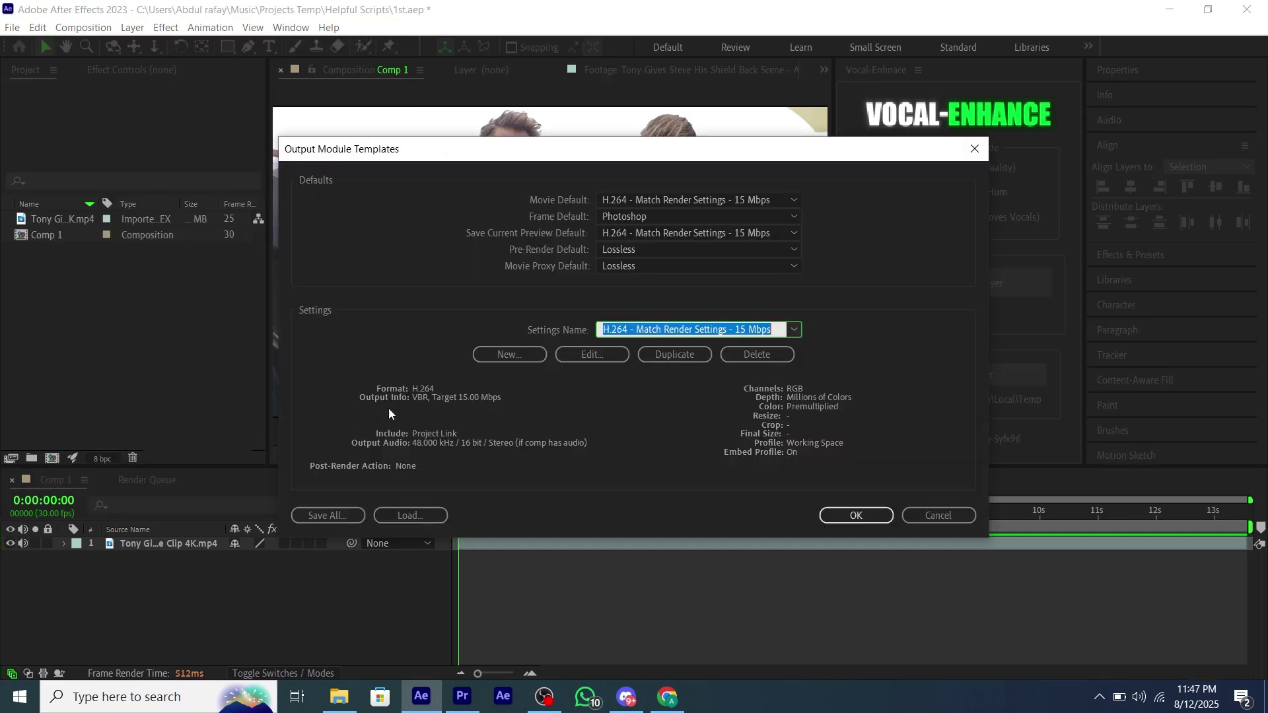
click(519, 356)
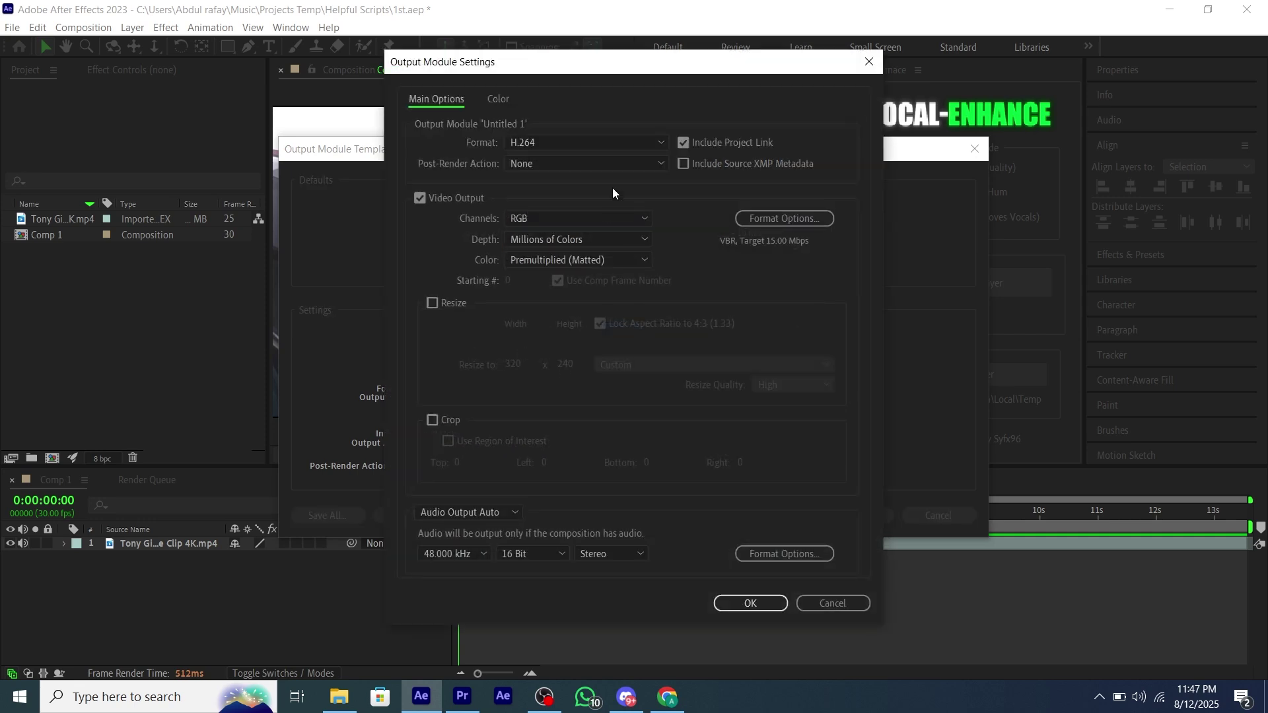
click(549, 146)
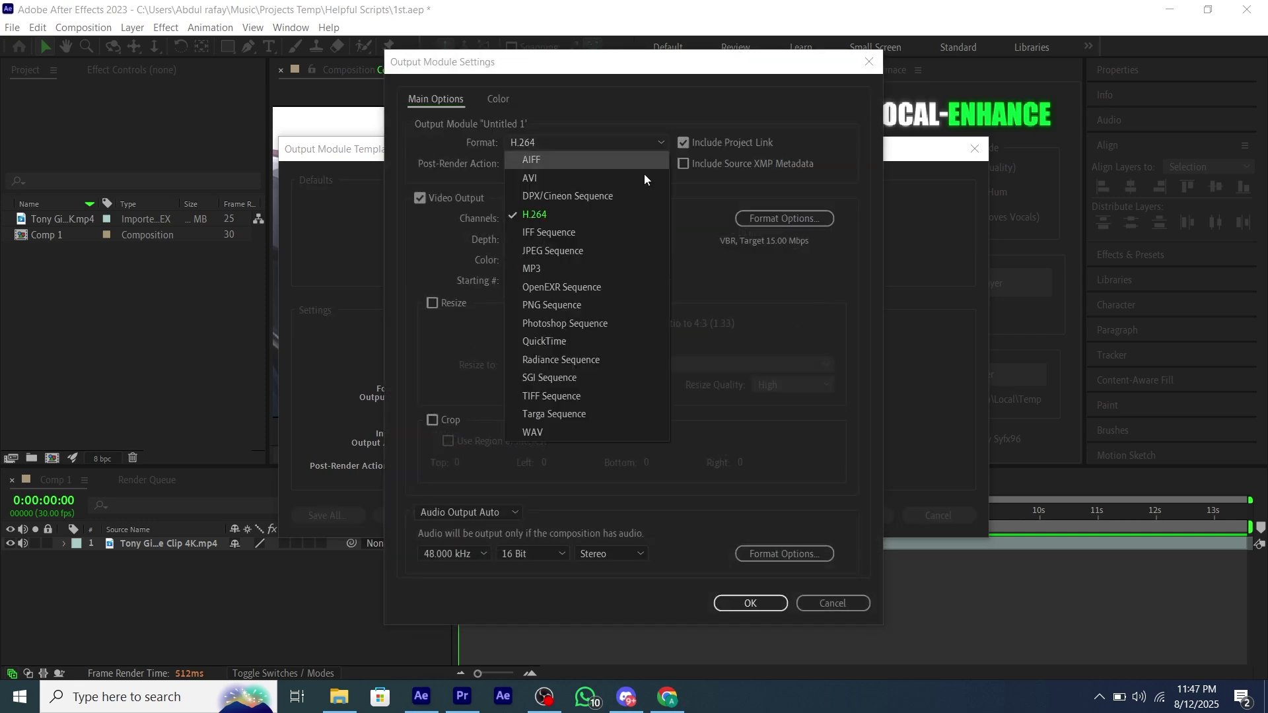
click(613, 432)
click(604, 553)
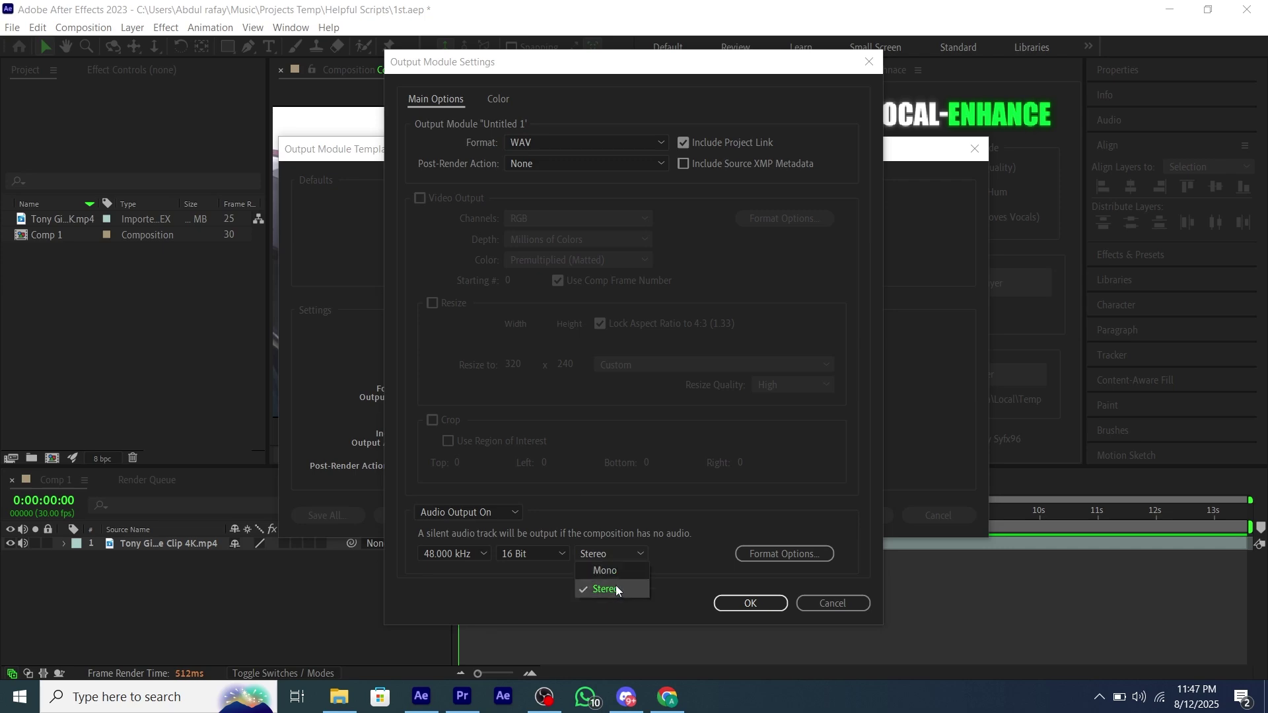
click(616, 585)
click(751, 604)
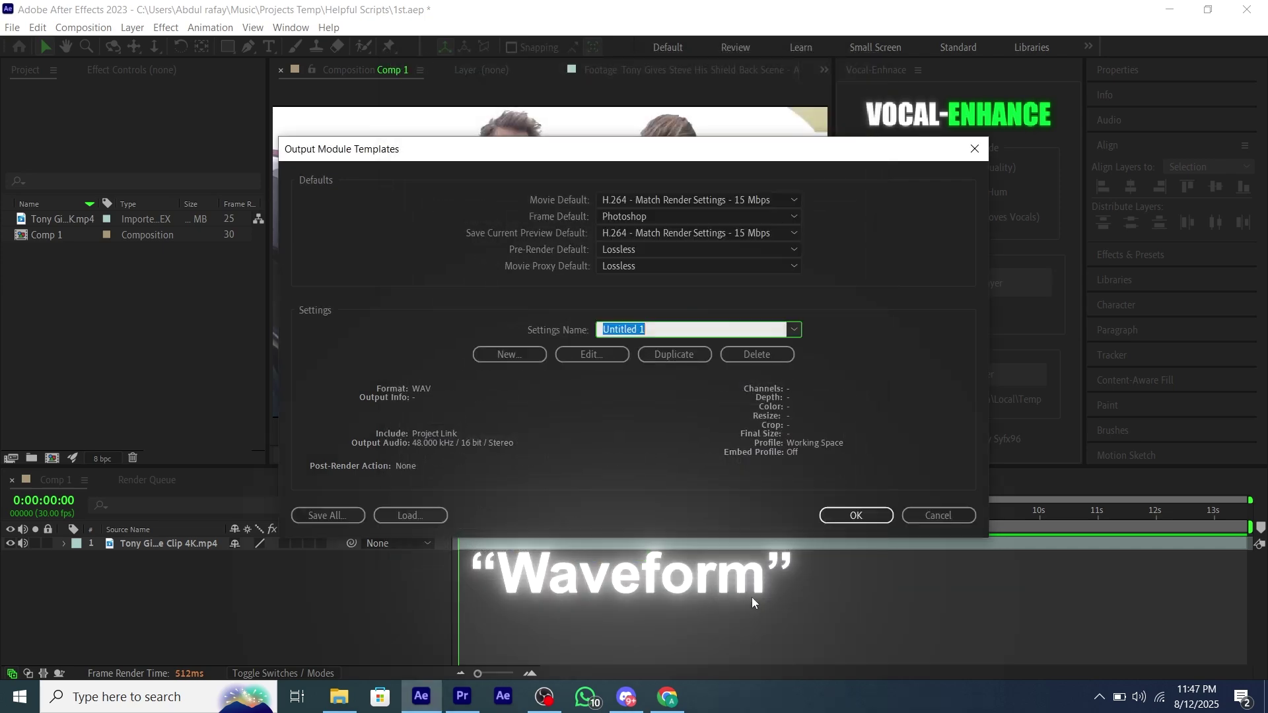
text(Wa)
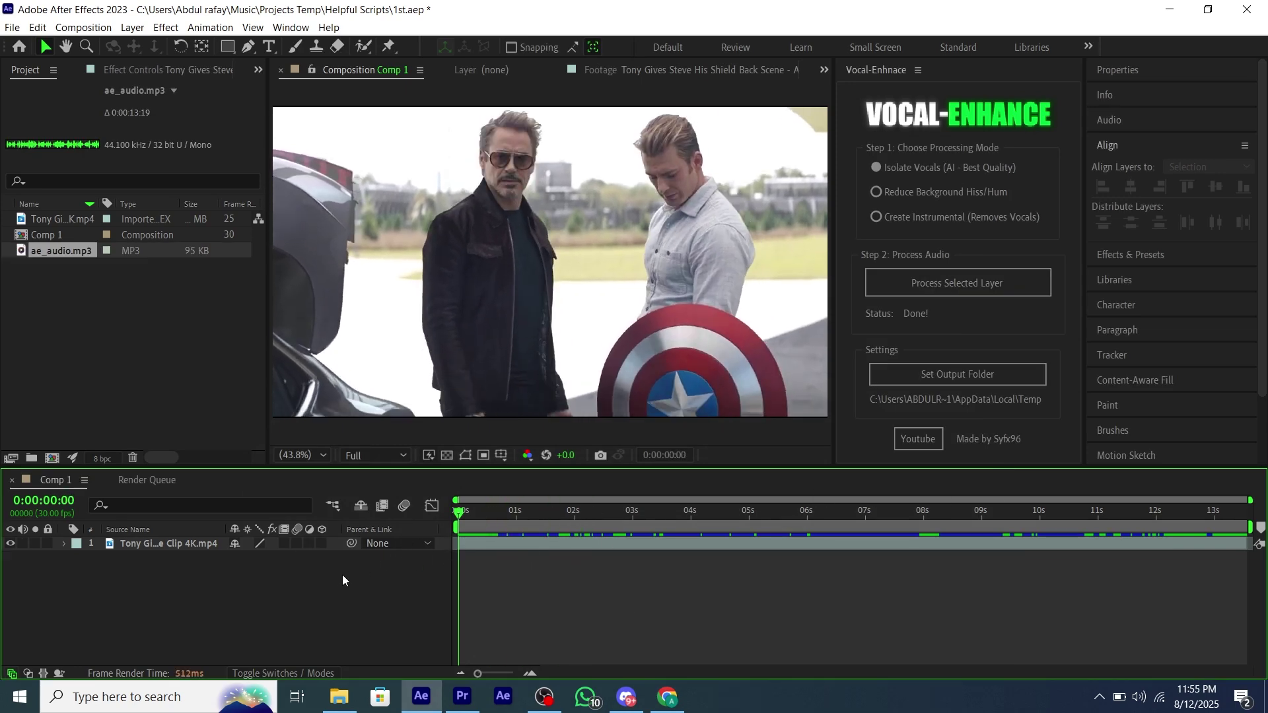
Preview Comp 1 with the clip's audio on, then park the playhead at 0:00:01:00
key(space)
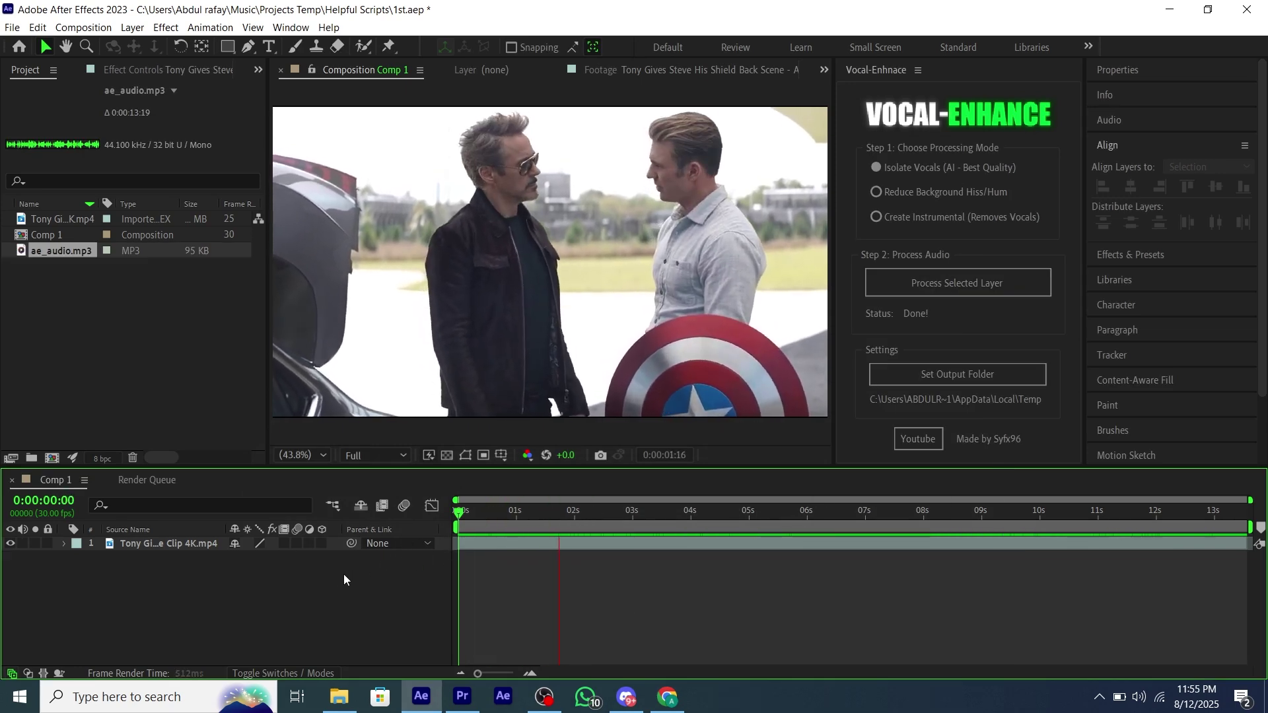
click(24, 543)
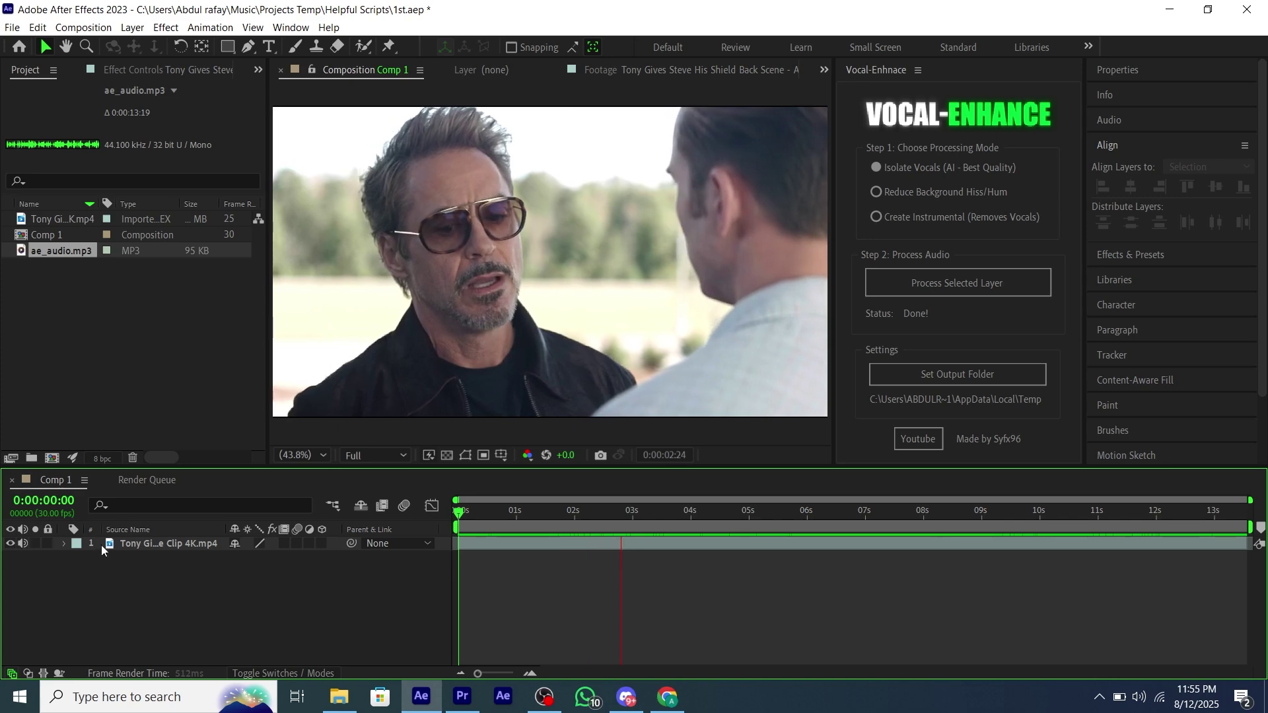
click(524, 521)
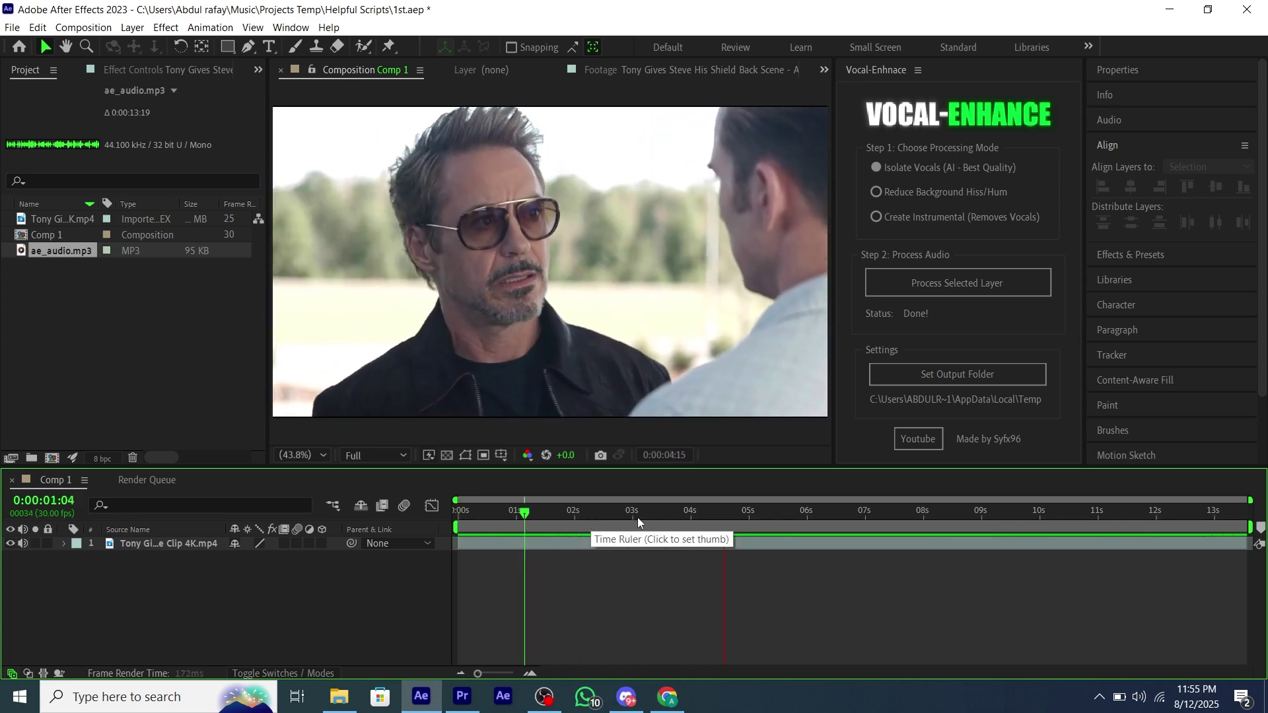
drag(601, 529, 517, 552)
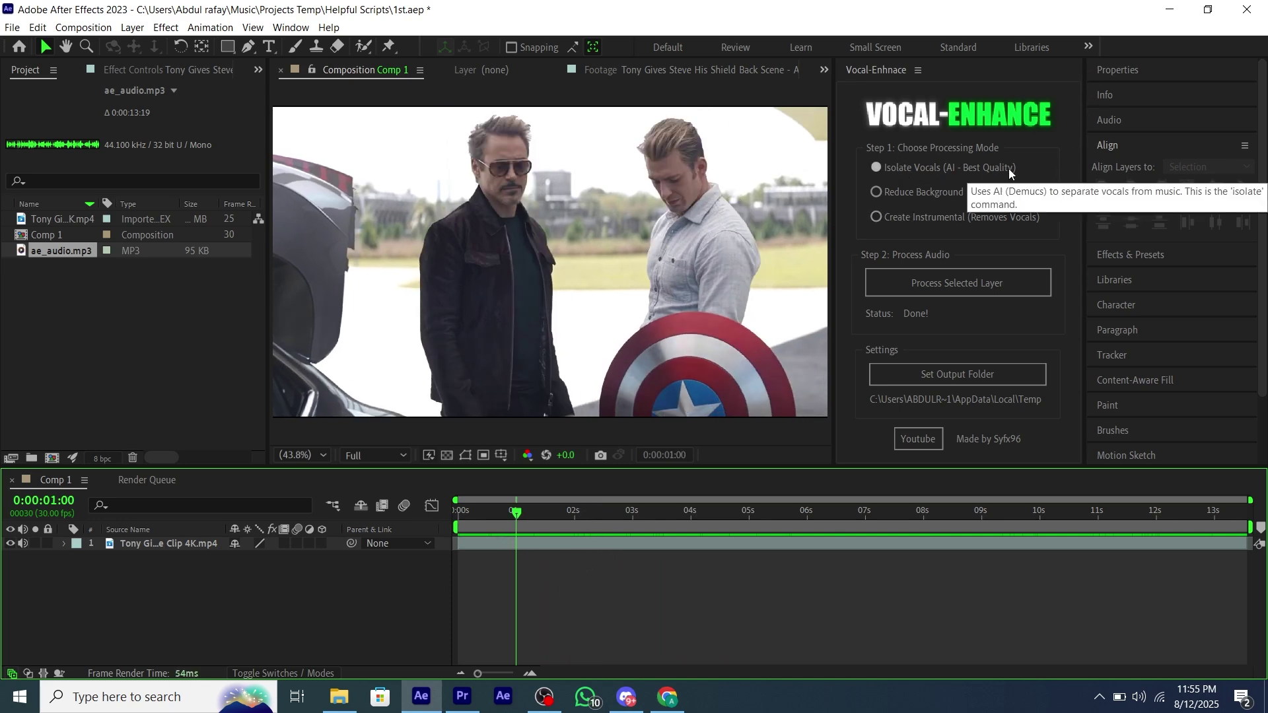
Set Vocal-Enhance to Isolate Vocals (AI - Best Quality) and process the movie clip layer
click(917, 195)
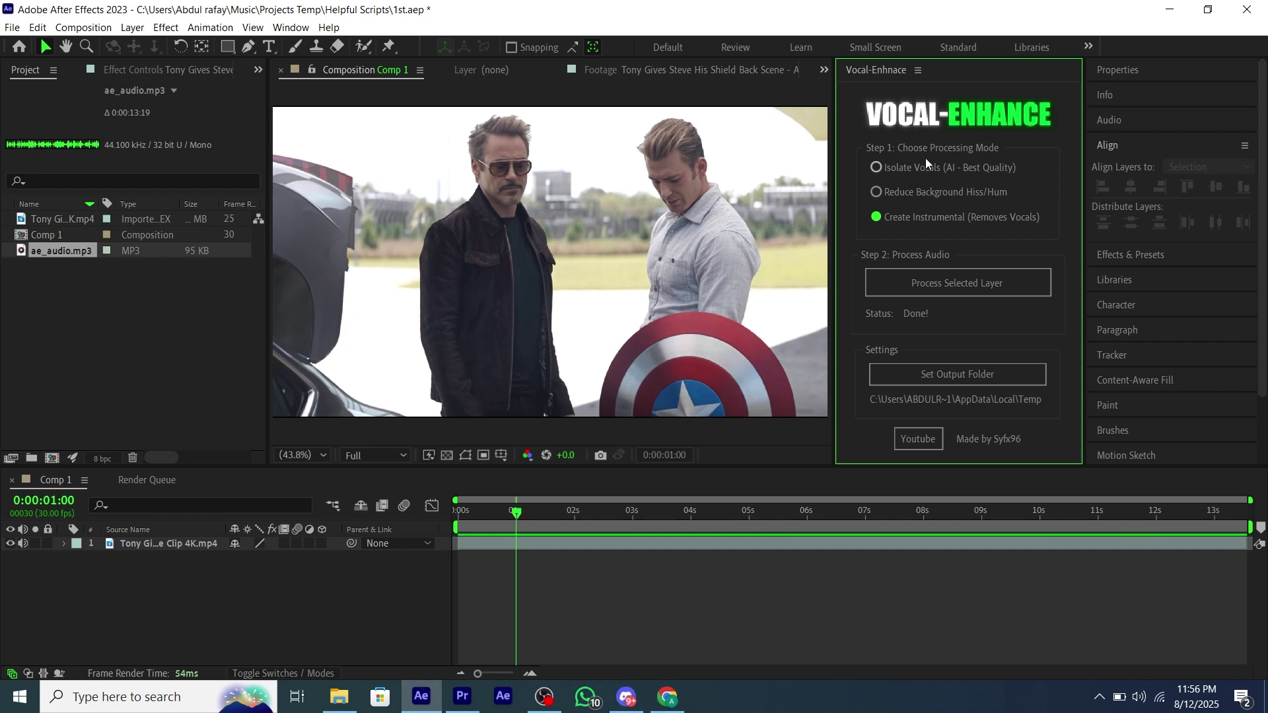
click(902, 170)
click(731, 544)
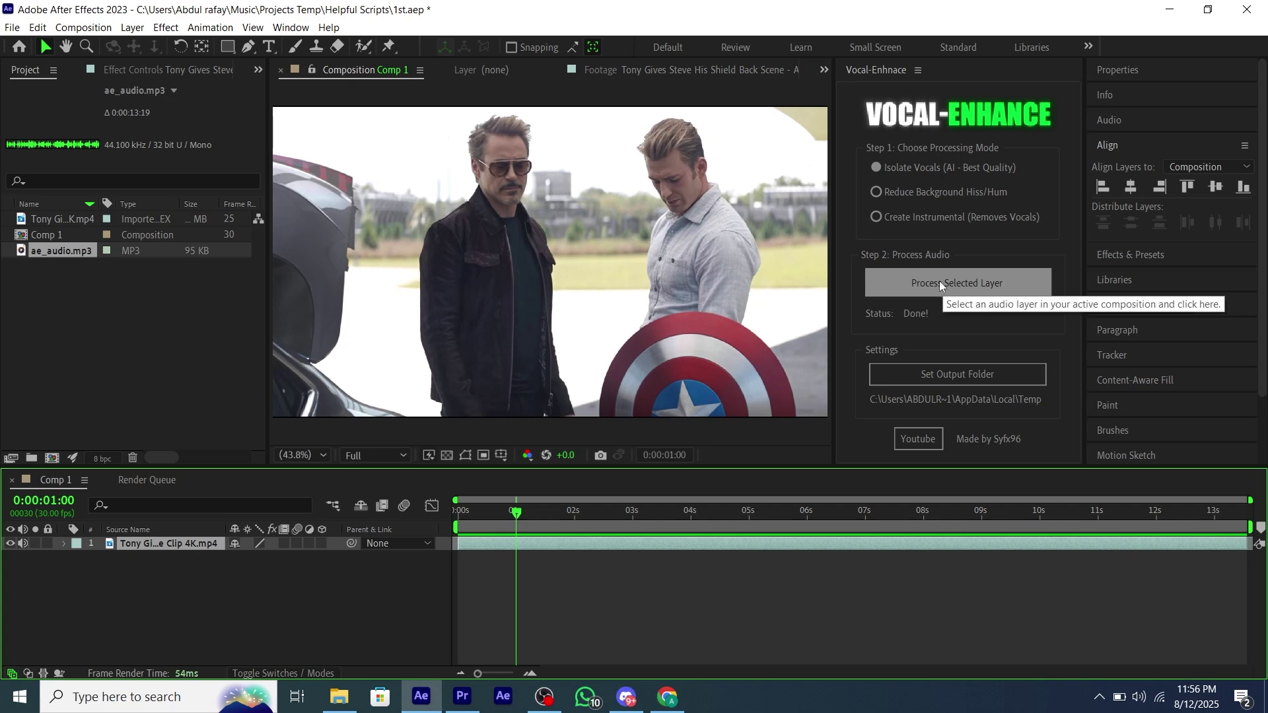
click(939, 281)
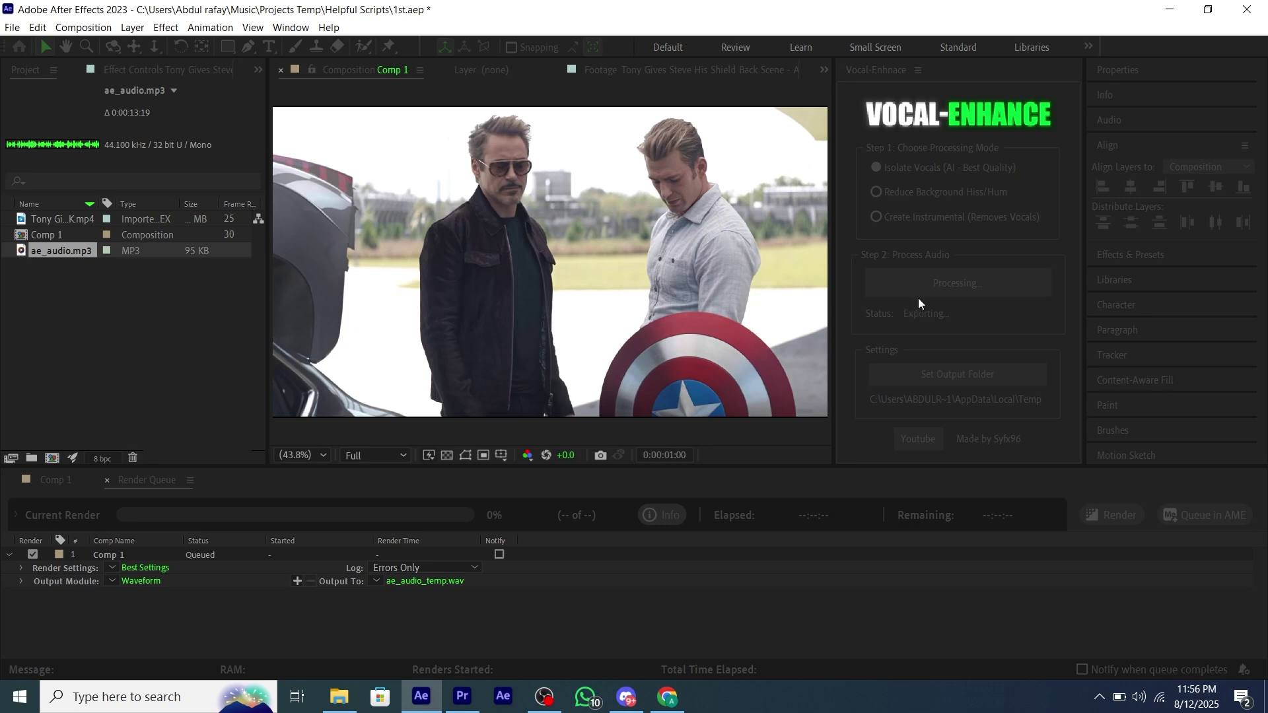
click(755, 373)
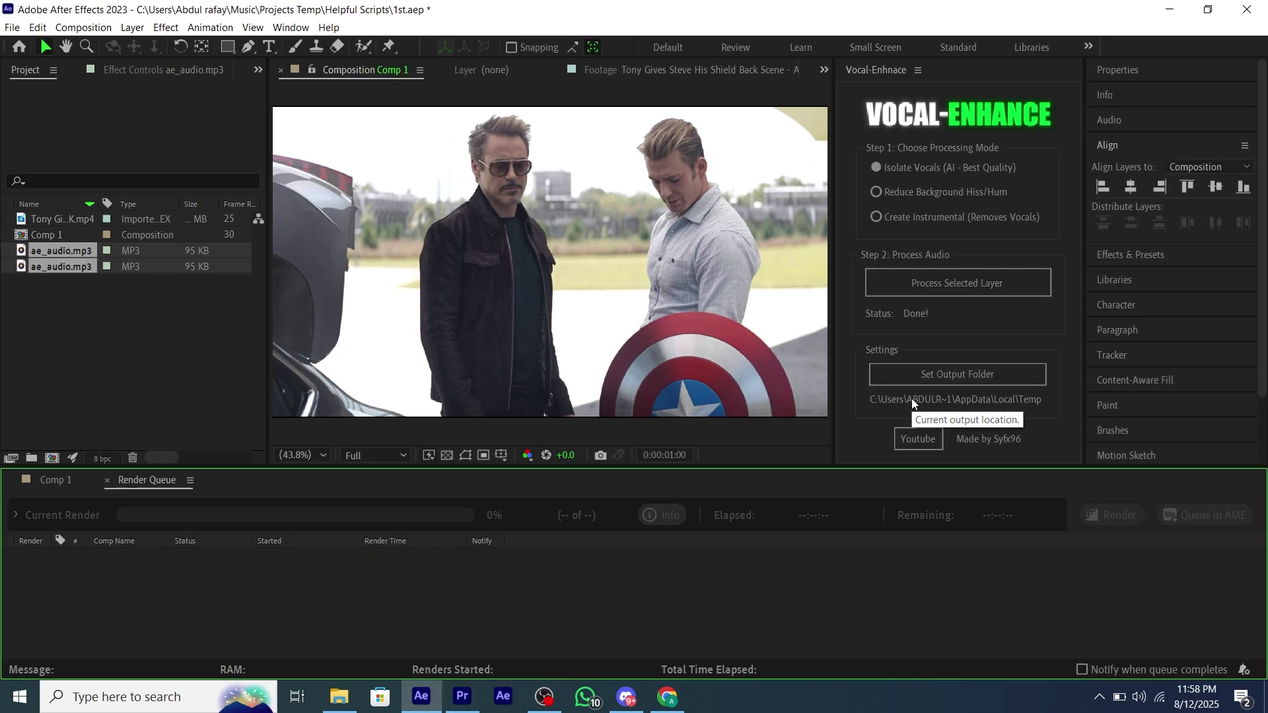
Deselect the new ae_audio.mp3 layer in Comp 1 and play the preview from the start
click(56, 480)
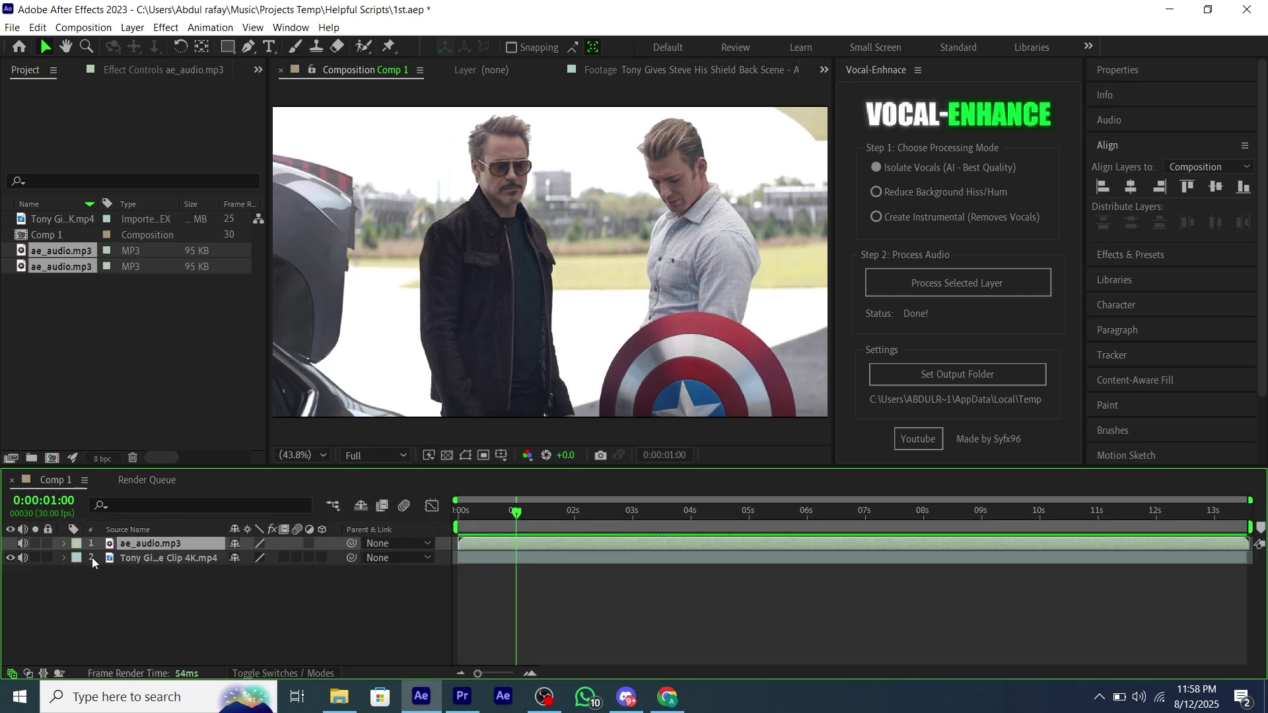
click(170, 607)
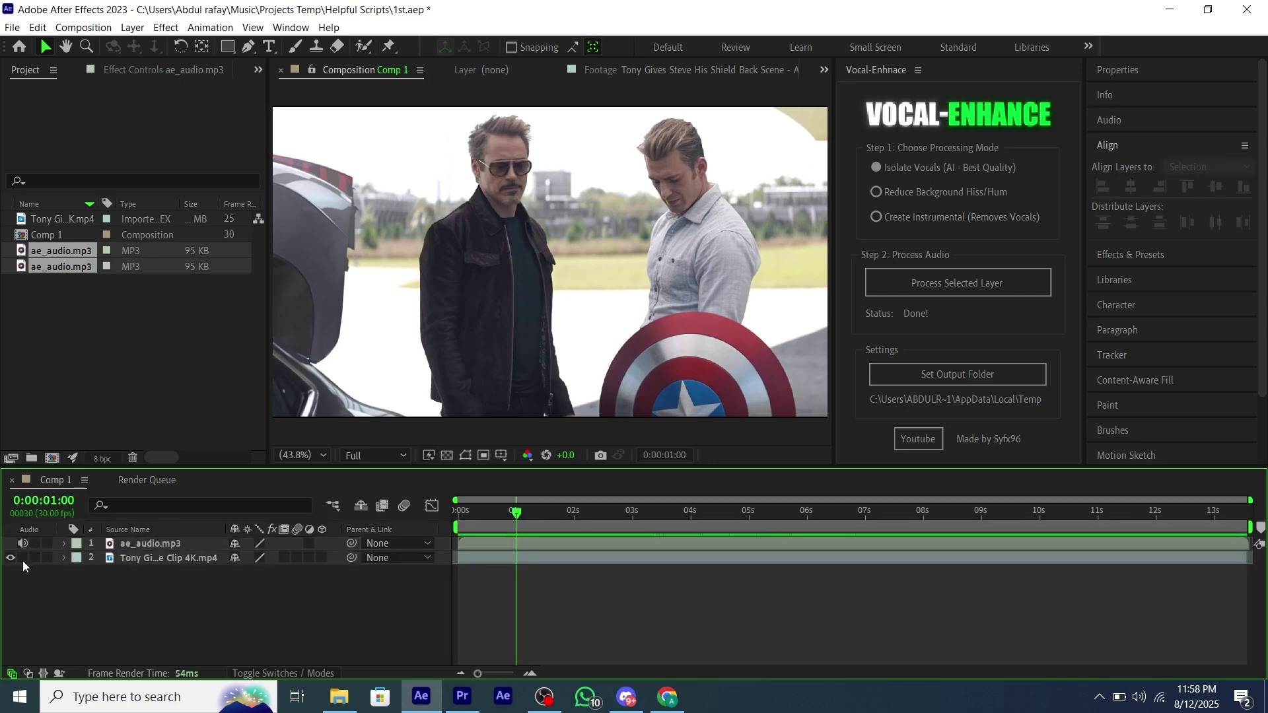
key(space)
key(Home)
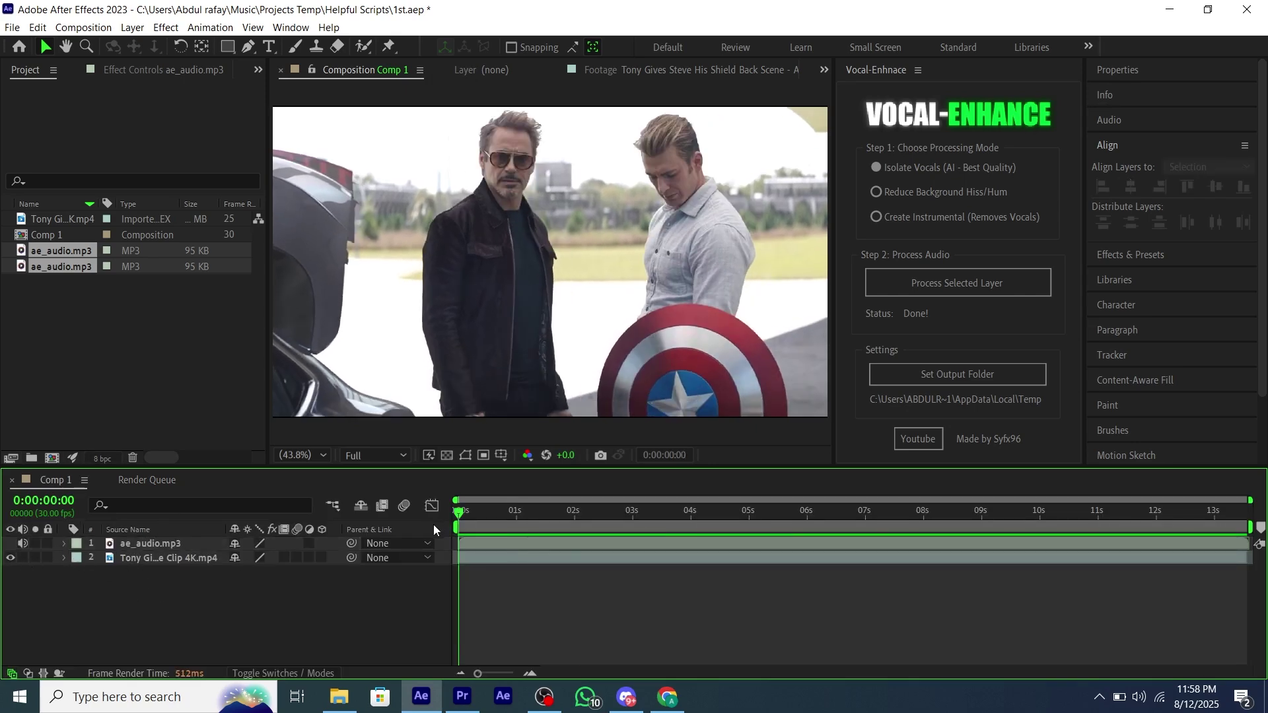
key(space)
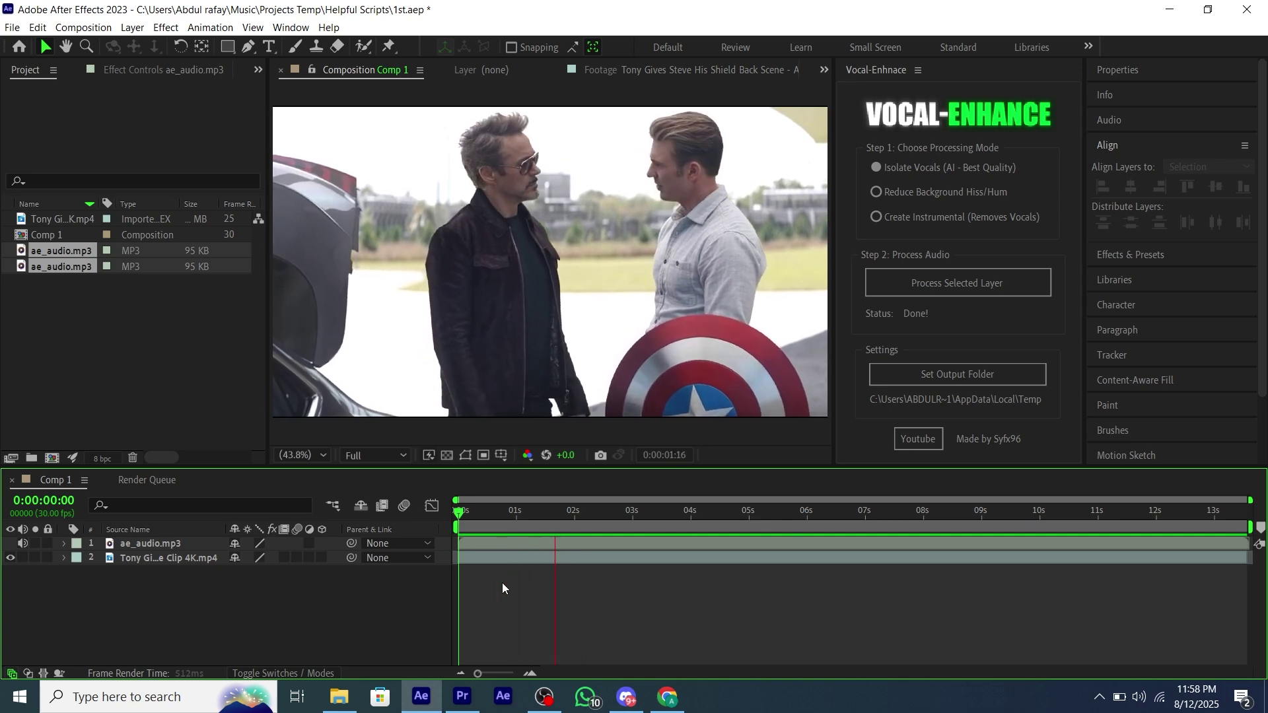